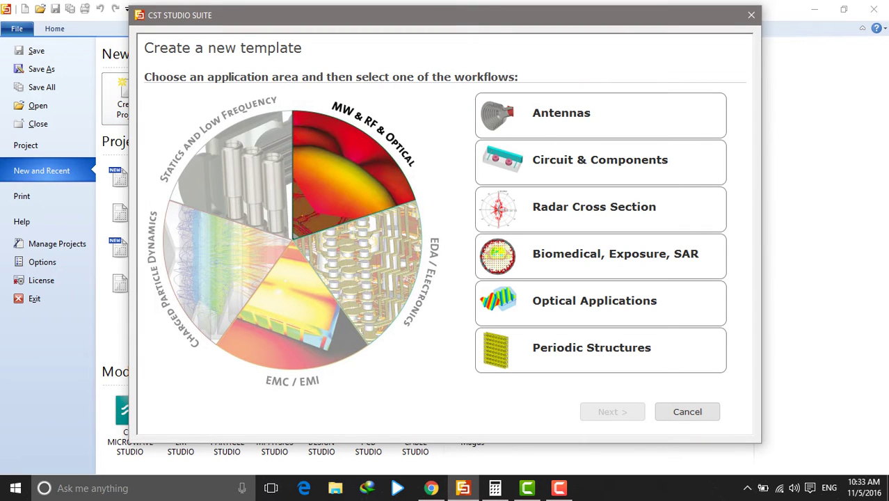
- Choose the Circuit & Components area with the Waveguide & Cavity Filters workflow, accepting the Frequency Domain (Fast Reduced Order) solver and default units
click(601, 162)
click(612, 411)
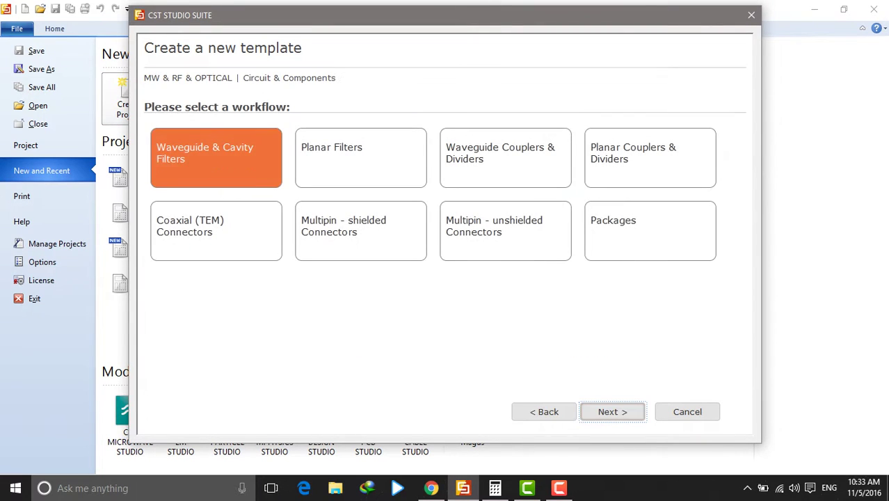
click(612, 411)
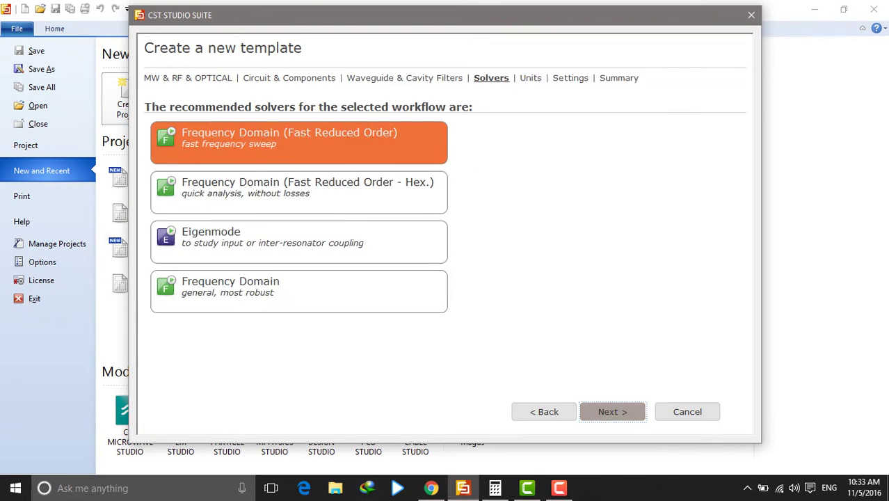
click(612, 411)
click(613, 412)
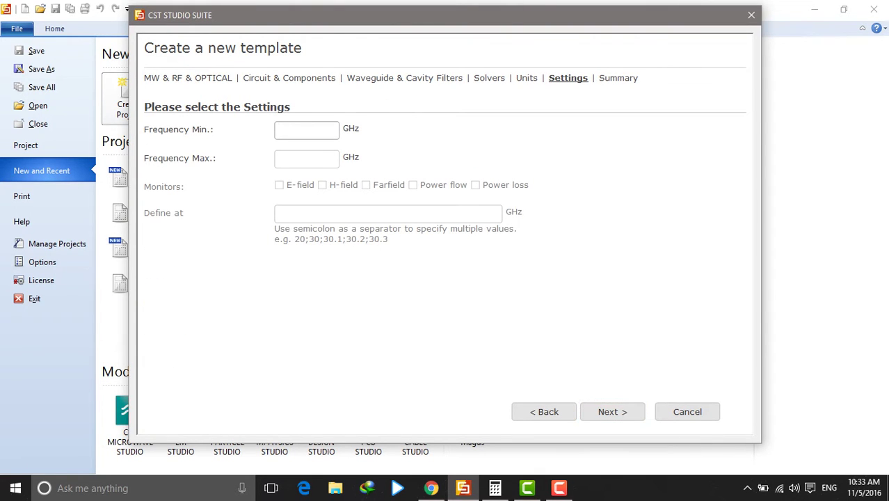
- Set the template's frequency range to 10–20 GHz and enable only the E-field monitor
text(10)
text(20)
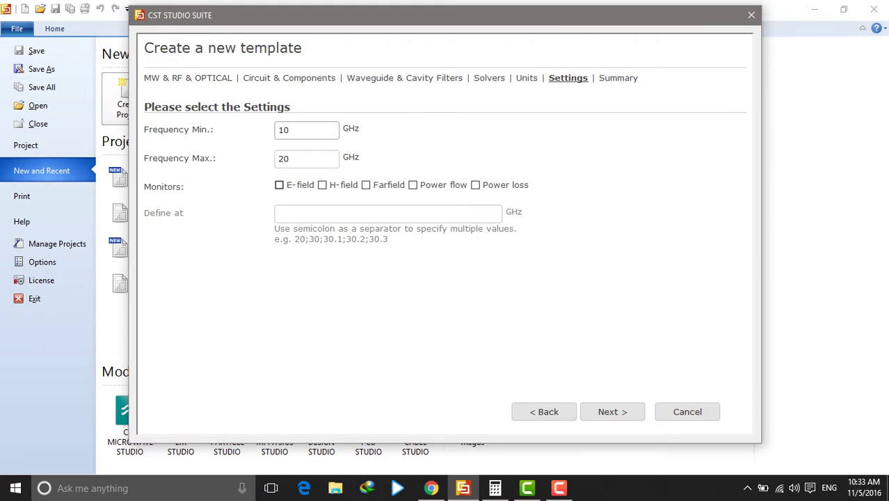
key(space)
key(Tab)
key(space)
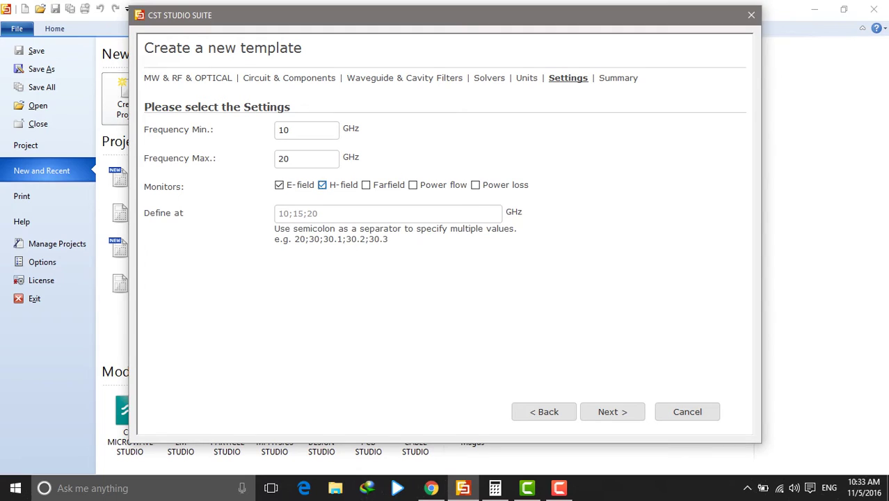
key(space)
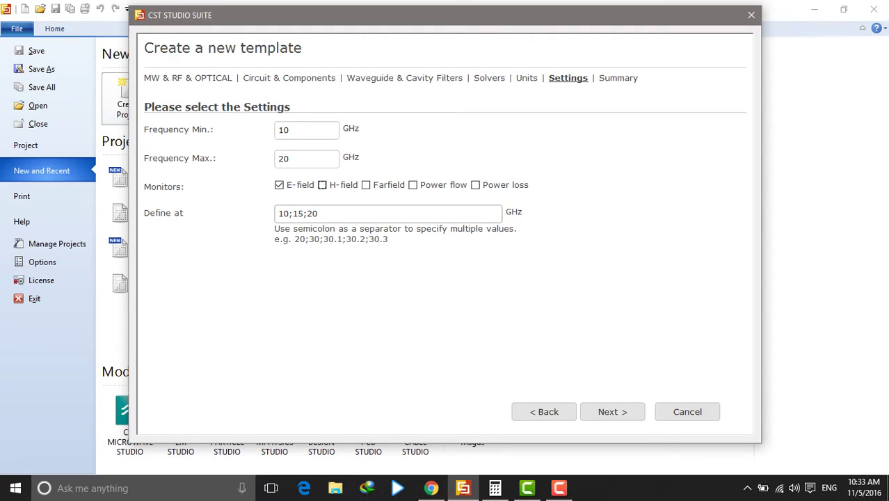
- Define the E-field monitors at 10;12;15 GHz
drag(304, 213, 289, 214)
double_click(298, 214)
click(298, 214)
click(318, 214)
key(BackSpace)
text(2)
key(BackSpace)
key(BackSpace)
text(15)
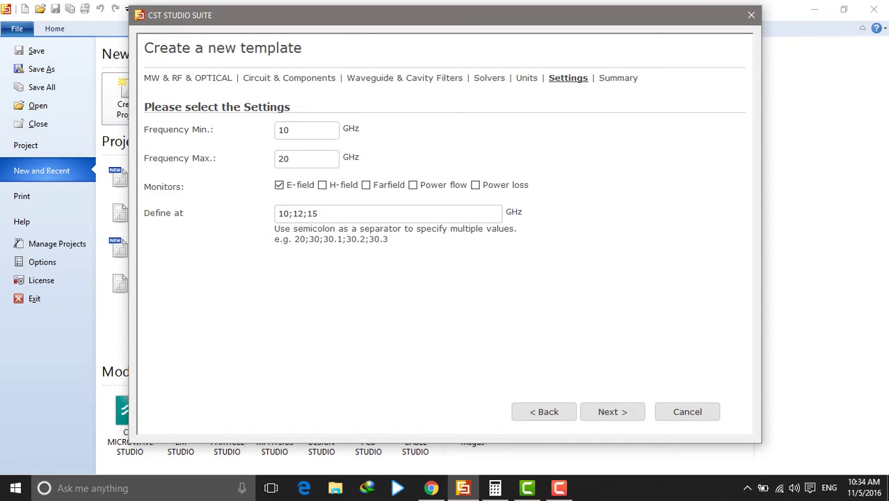
- Cancel the new template after its summary and create a project from the existing Waveguide & Cavity Filter.cfg template
click(613, 411)
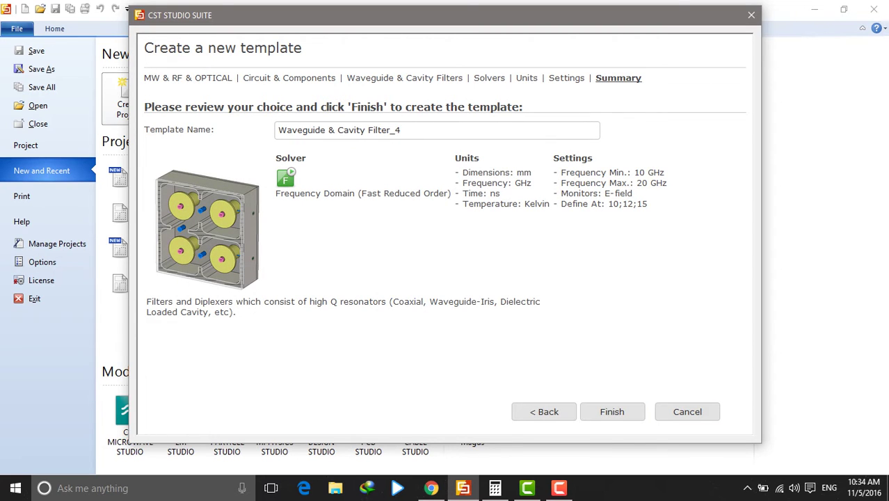
click(687, 411)
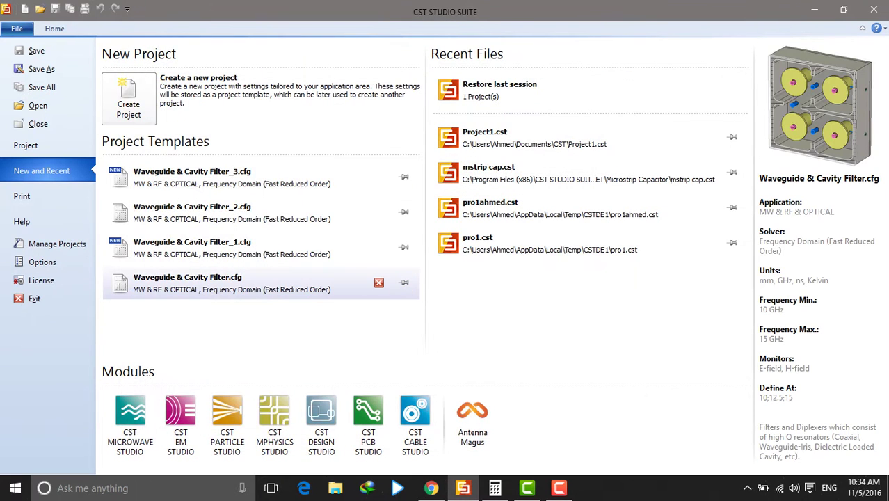
click(232, 283)
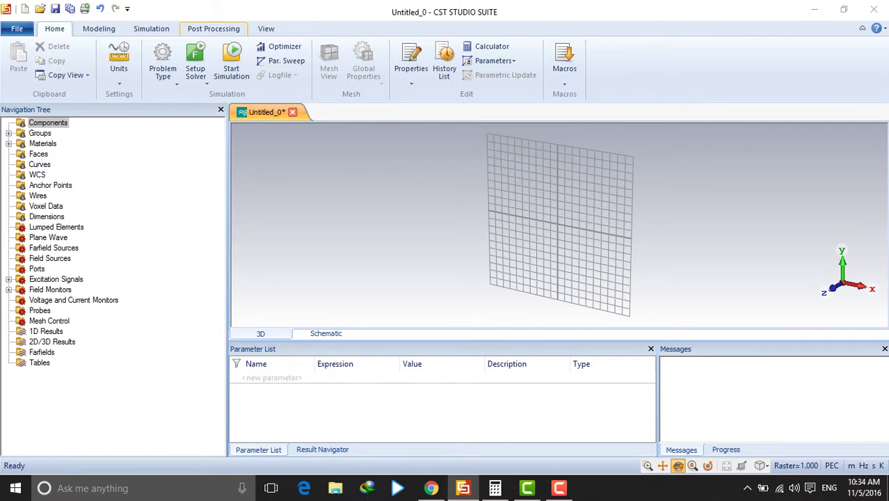
- Rotate the empty working plane in plane and in 3D to an oblique view from above, with the whole grid fitted
click(265, 29)
click(527, 63)
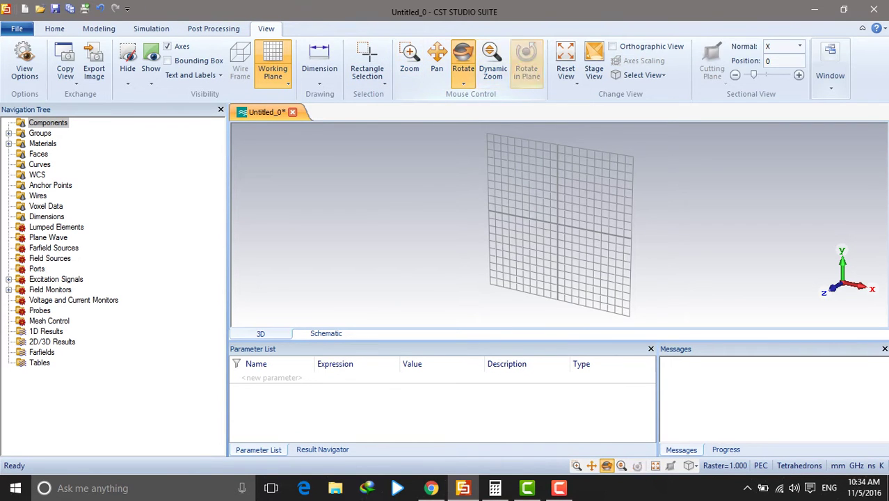
mouse_move(556, 181)
mouse_down()
mouse_move(591, 198)
mouse_move(615, 240)
mouse_up()
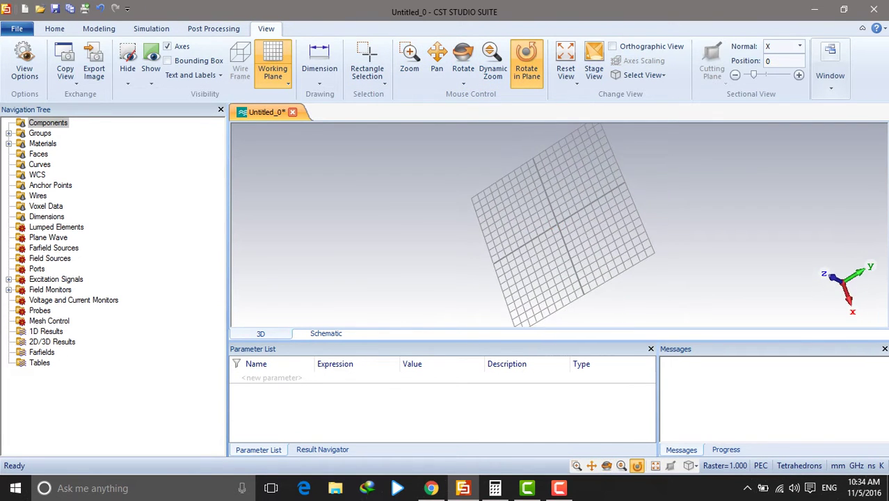
click(463, 59)
mouse_move(553, 278)
mouse_down()
mouse_move(546, 223)
mouse_move(612, 202)
mouse_up()
key(space)
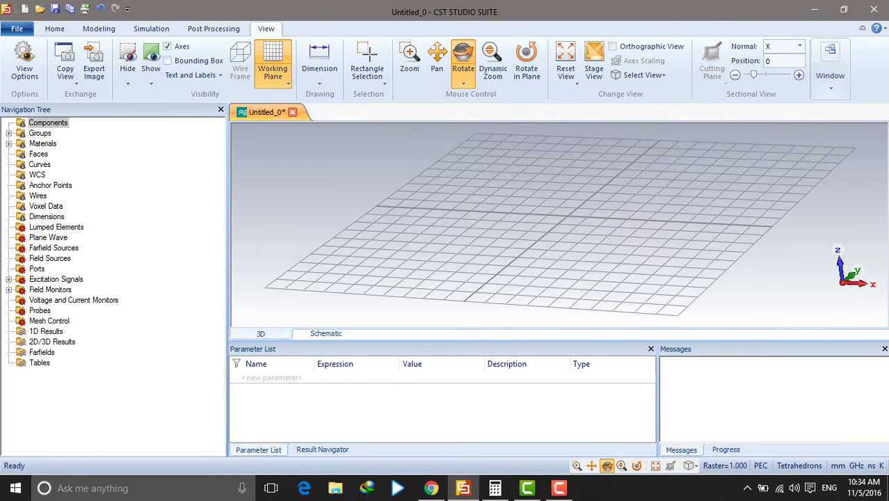
drag(557, 230, 483, 234)
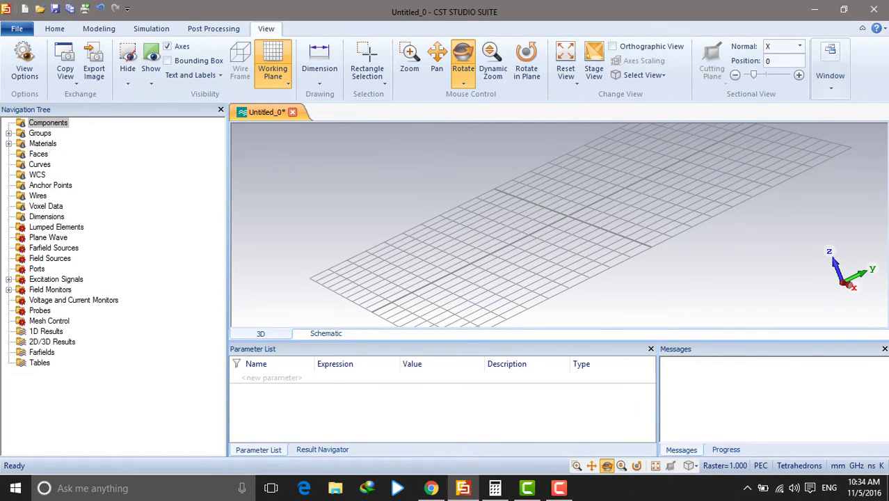
key(space)
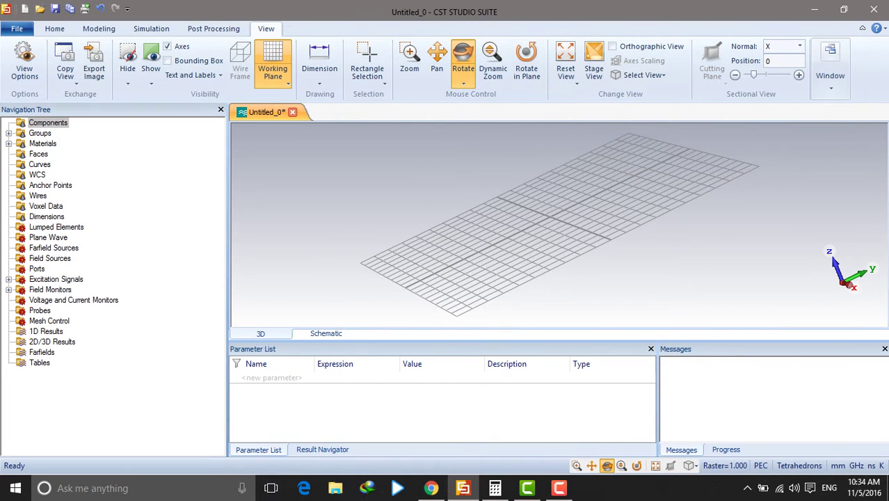
- Draw a brick about 4 × 4 mm and 3 mm high near the centre of the working plane
click(98, 28)
click(150, 51)
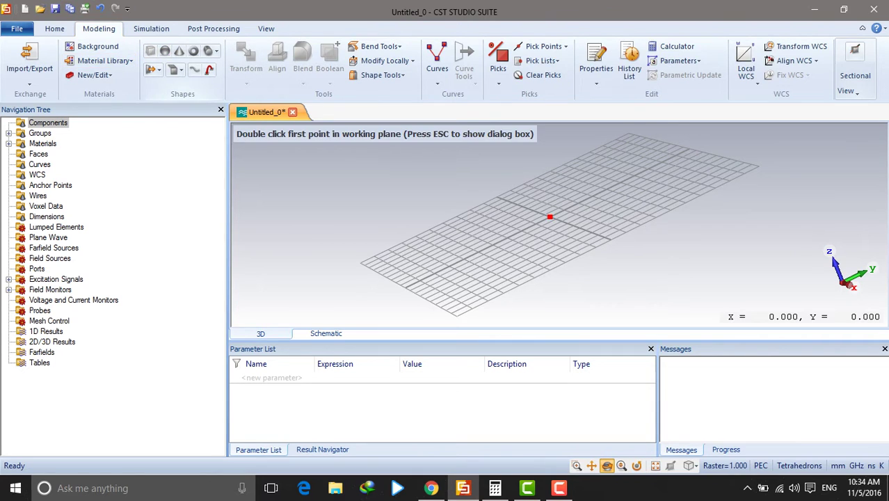
double_click(511, 227)
double_click(533, 236)
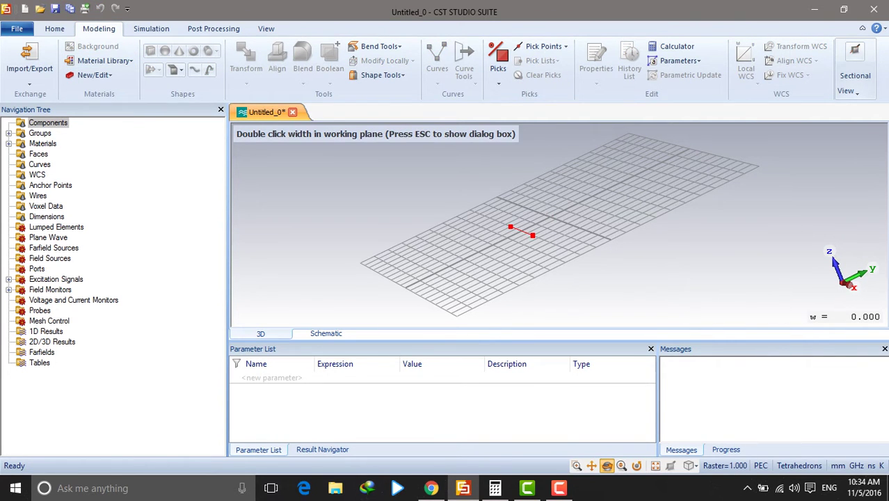
double_click(562, 222)
double_click(544, 177)
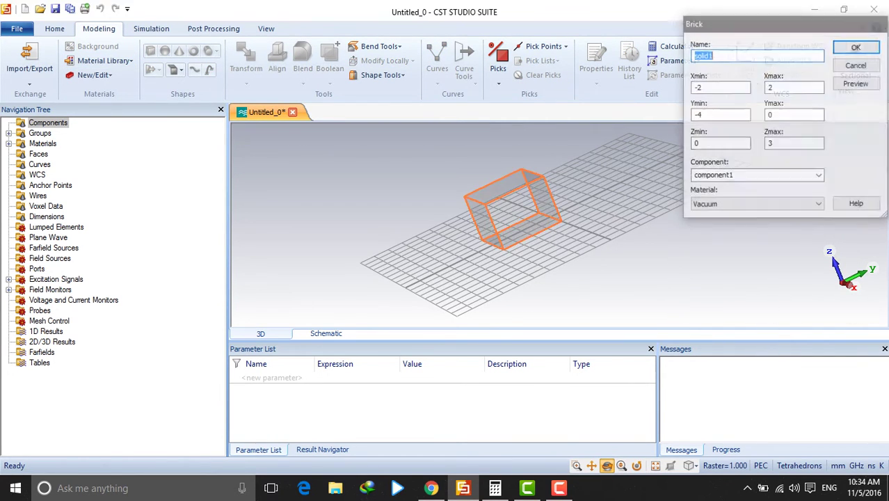
- Switch to Chrome to check the WR75 waveguide dimensions on everythingrf.com, close the Facebook tab, and return to CST Studio Suite
double_click(699, 88)
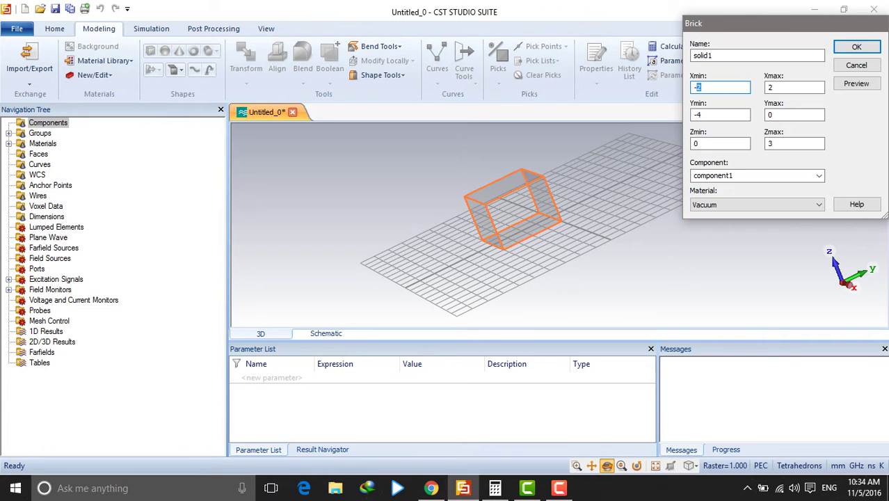
click(431, 487)
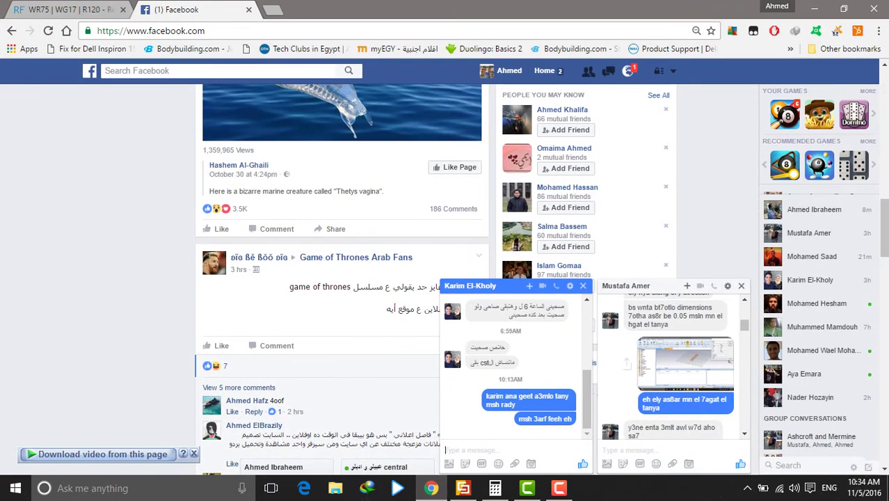
click(249, 9)
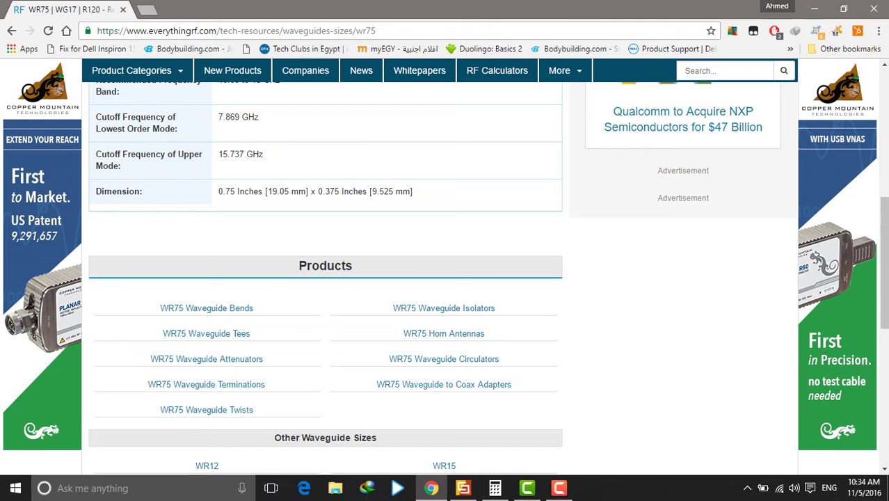
click(814, 9)
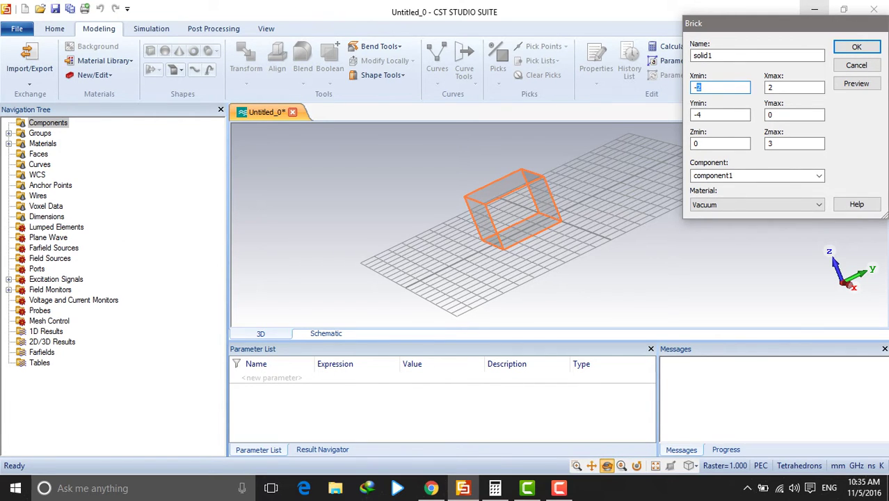
- Set the brick's X range to -9.525 to 9.525, Y range to -35 to 35, and Zmax to 9.525
text(-9.525)
key(Tab)
text(9.525)
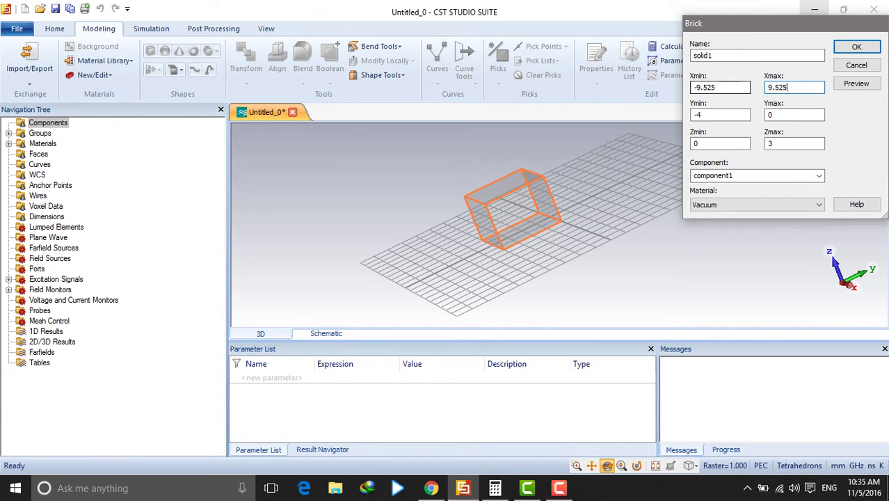
key(Tab)
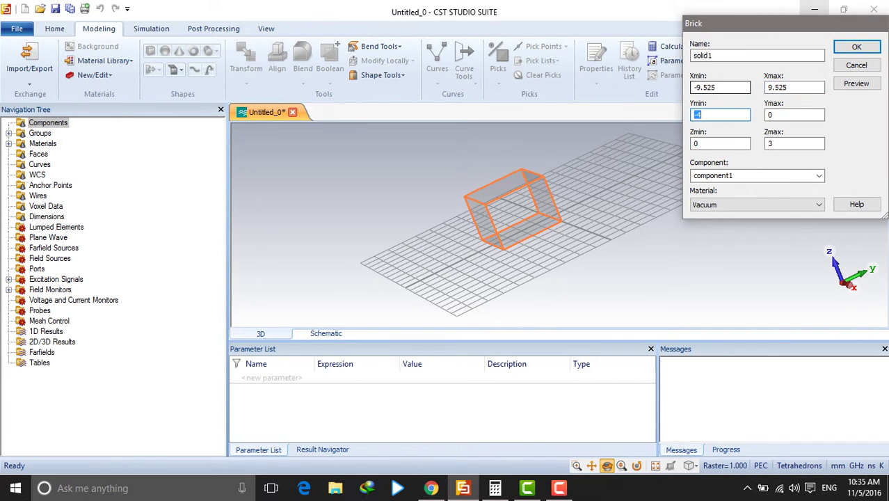
text(-35)
key(Tab)
text(35)
key(Tab)
key(Tab)
text(9.525)
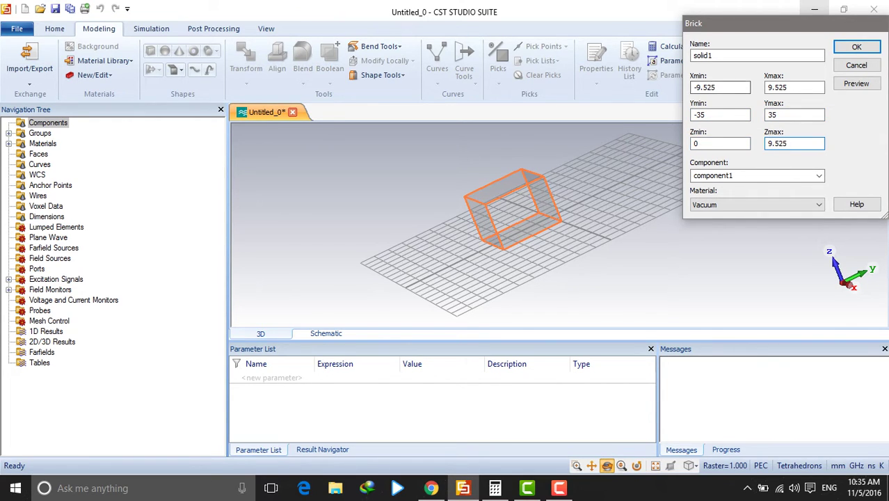
- Preview the resized brick, assign it the PEC material, and create it
click(856, 84)
click(655, 466)
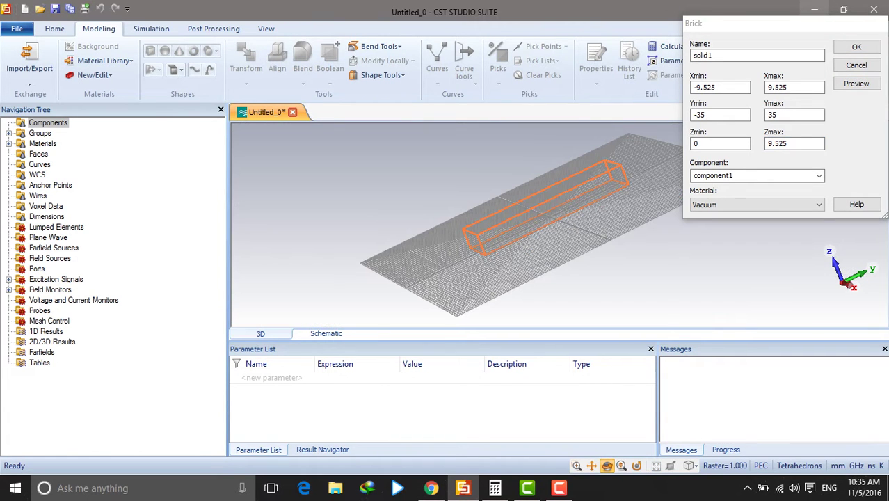
drag(528, 271, 605, 270)
click(759, 205)
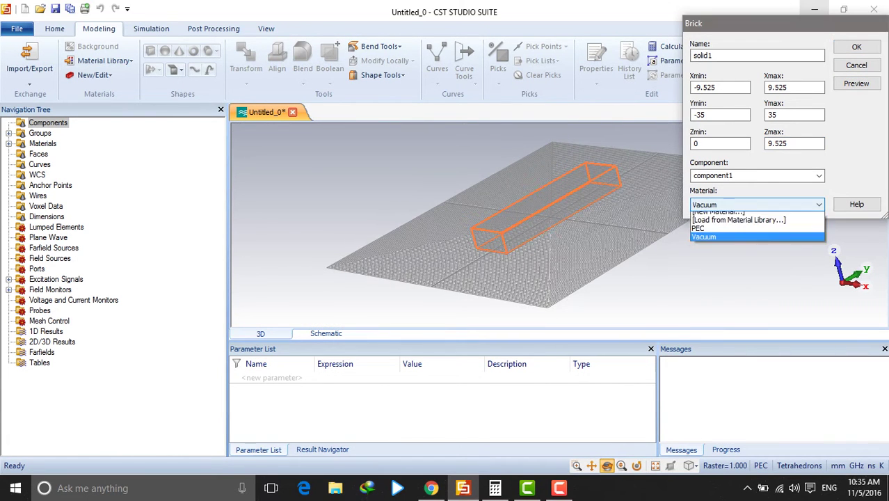
click(698, 234)
click(856, 47)
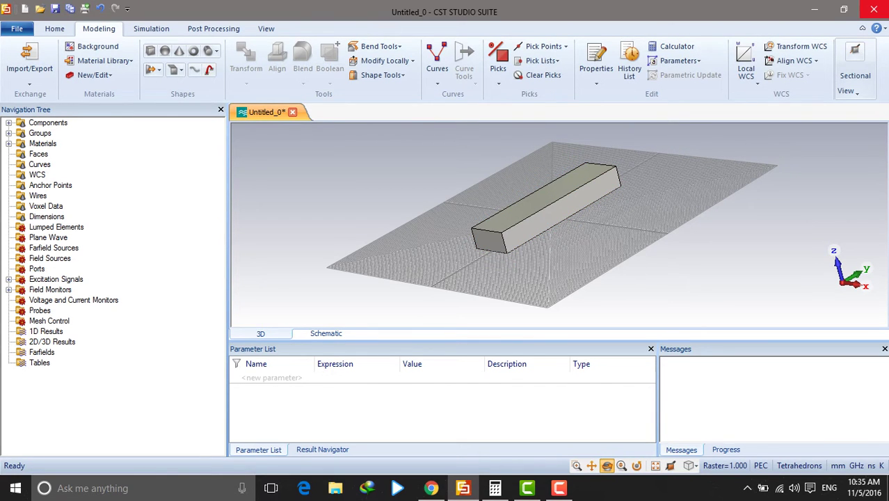
- Draw a second brick about 7 × 17 mm and 8 mm high beside the long PEC brick
click(150, 50)
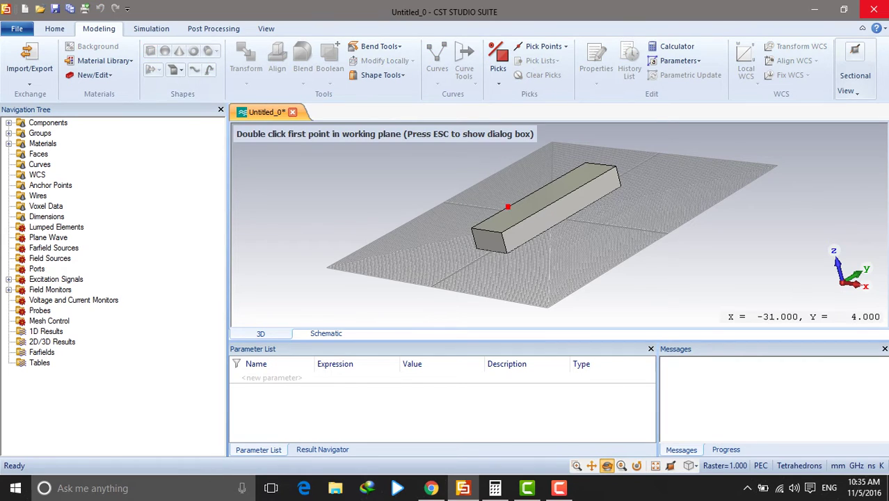
double_click(512, 216)
double_click(529, 200)
double_click(526, 184)
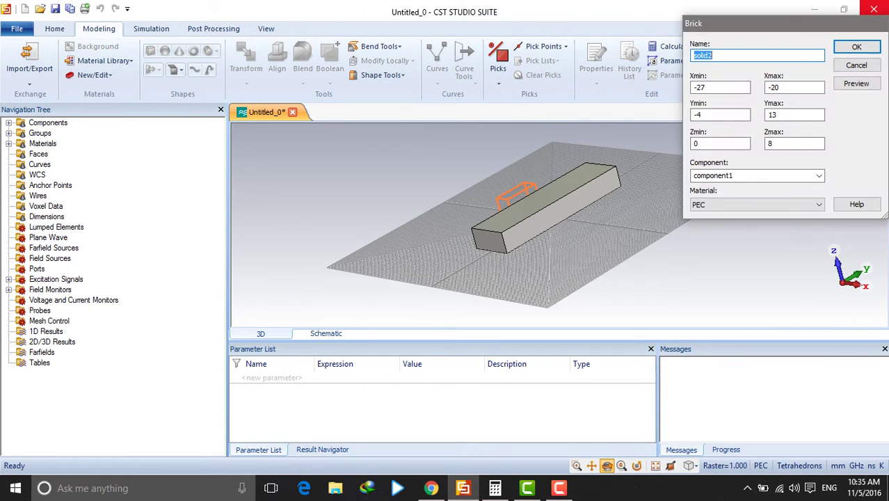
- Set the second brick's X range to -9.525 to 9.525
click(718, 87)
drag(710, 88, 697, 88)
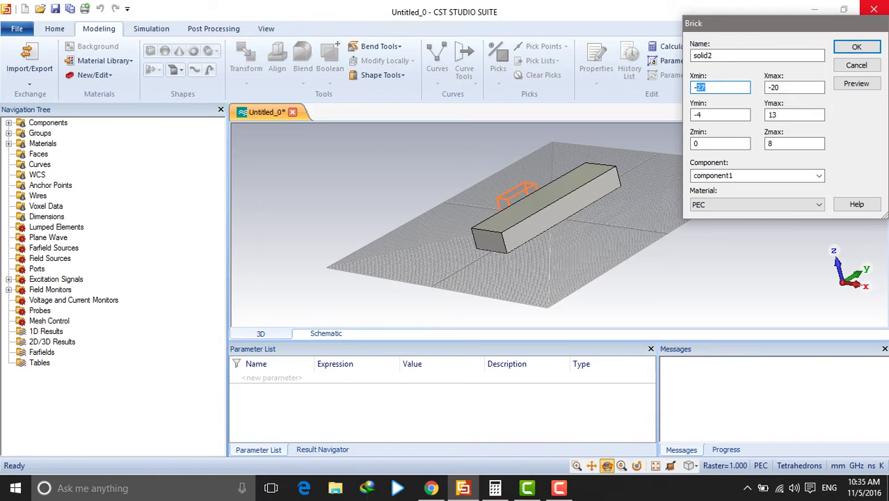
text(-9.525)
key(Tab)
text(9.525)
key(Tab)
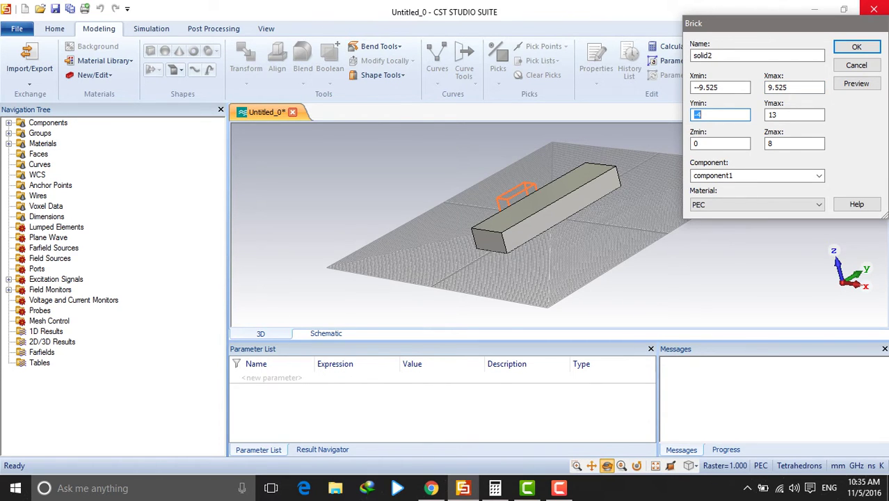
click(697, 87)
key(BackSpace)
- Set the second brick's Y range to -4.7625 to 4.7625
click(717, 115)
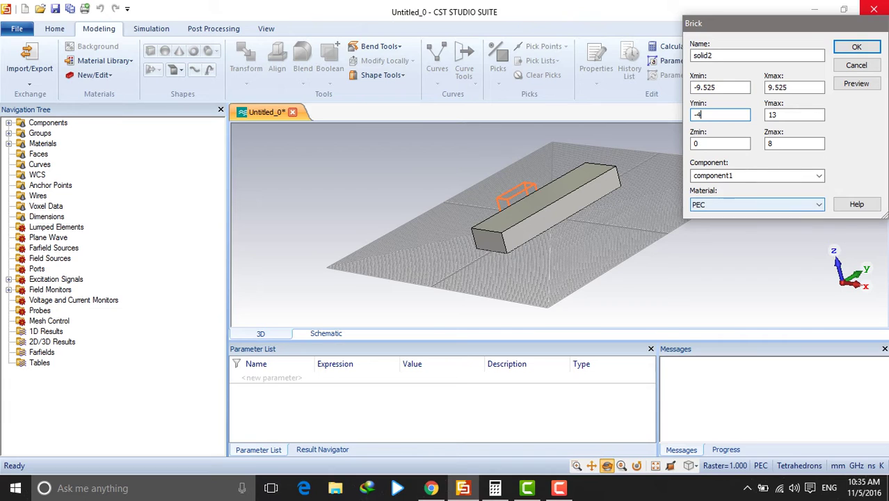
key(BackSpace)
text(4.7625)
key(Tab)
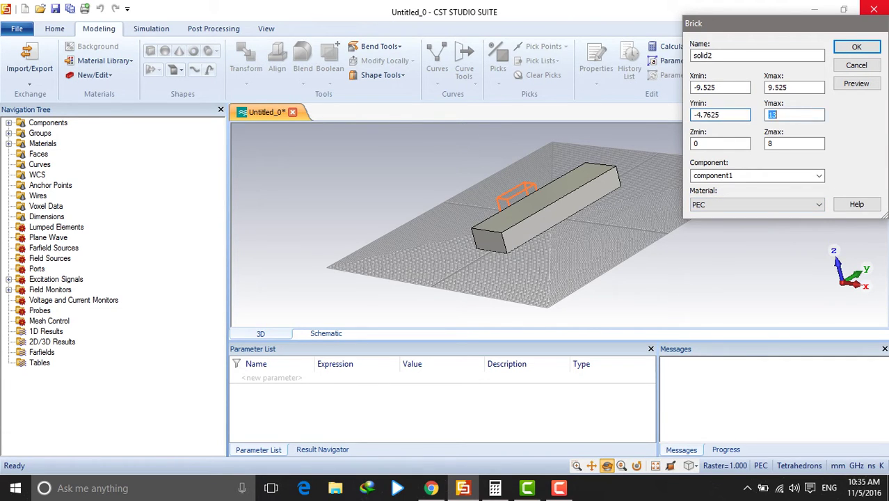
text(4.7625)
key(Tab)
- Set the second brick's Z range to 9.525 to 44.525, preview it, and create it
key(Tab)
text(3)
key(BackSpace)
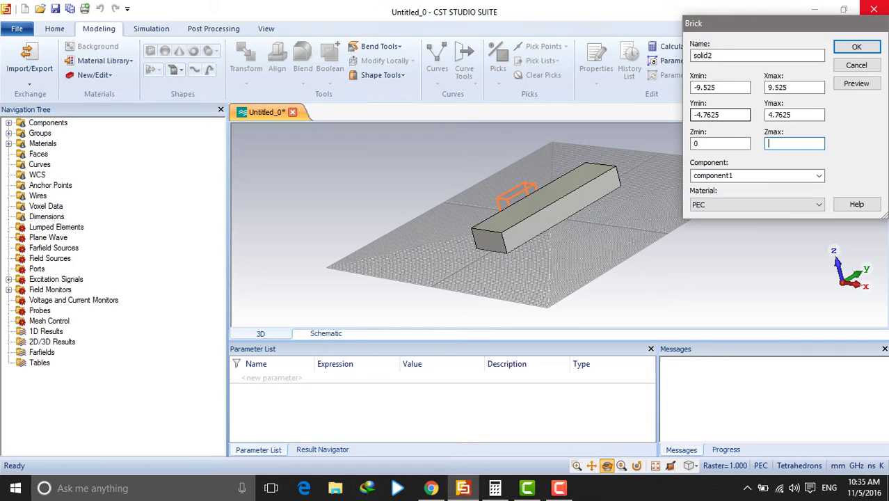
text(44.525)
double_click(696, 143)
text(9.525)
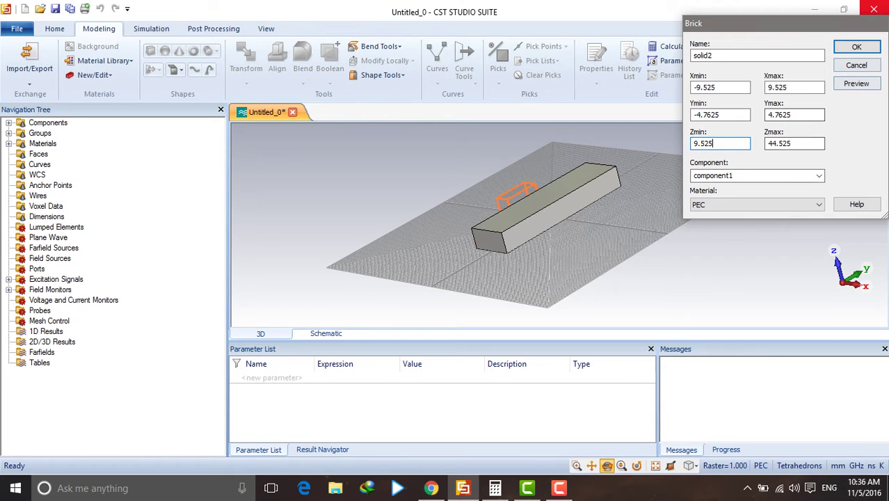
click(856, 83)
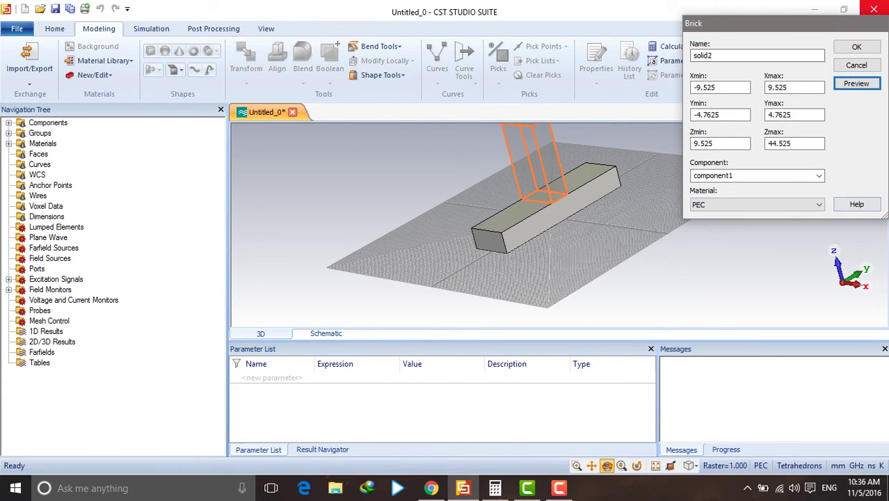
click(856, 47)
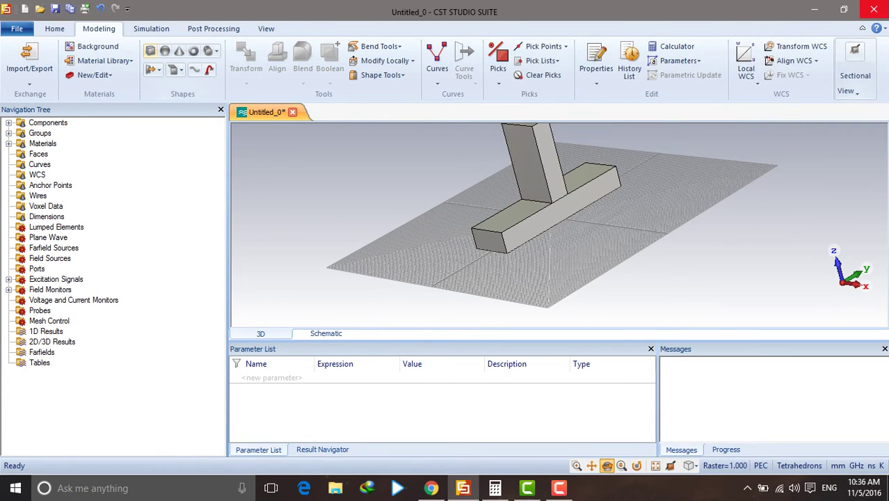
- Draw a third brick about 20 × 37 mm and 3 mm high along the +X side of the long brick
click(151, 50)
double_click(547, 231)
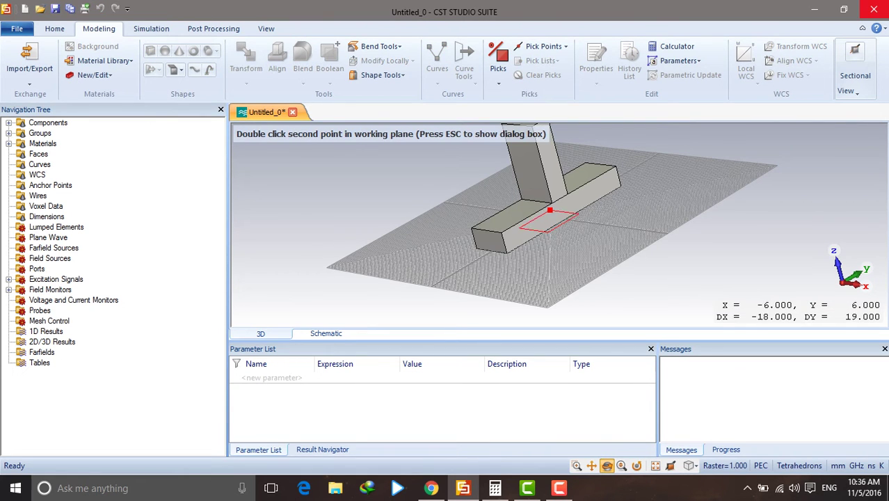
double_click(576, 193)
double_click(575, 186)
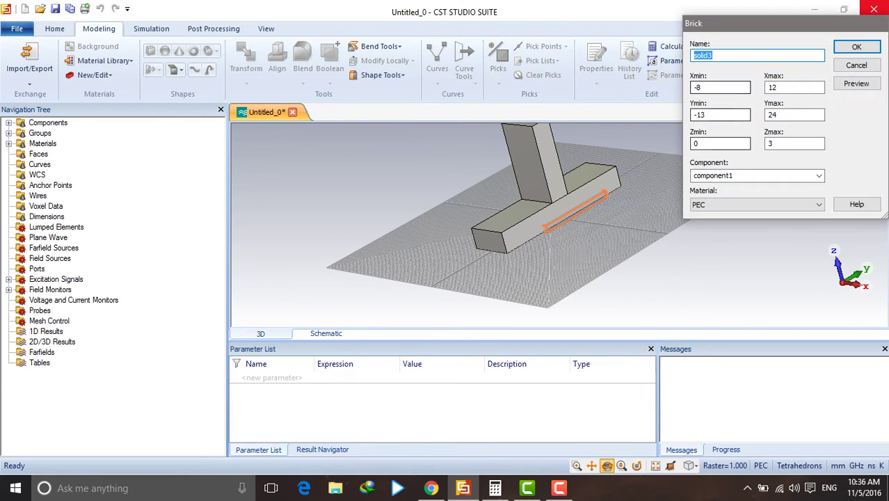
- Set the third brick's X range to 9.525 to 44.525 and its Y range to -9.525 to 9.525
drag(703, 87, 696, 88)
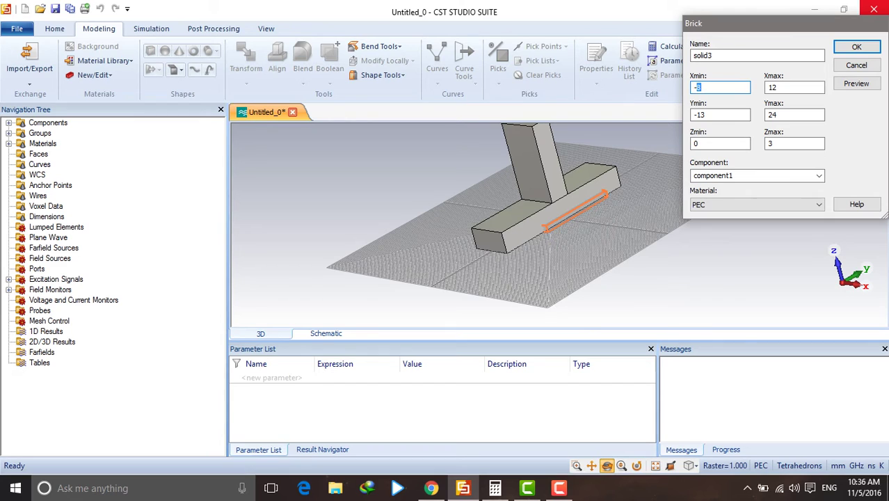
text(9.525)
key(Tab)
text(44.)
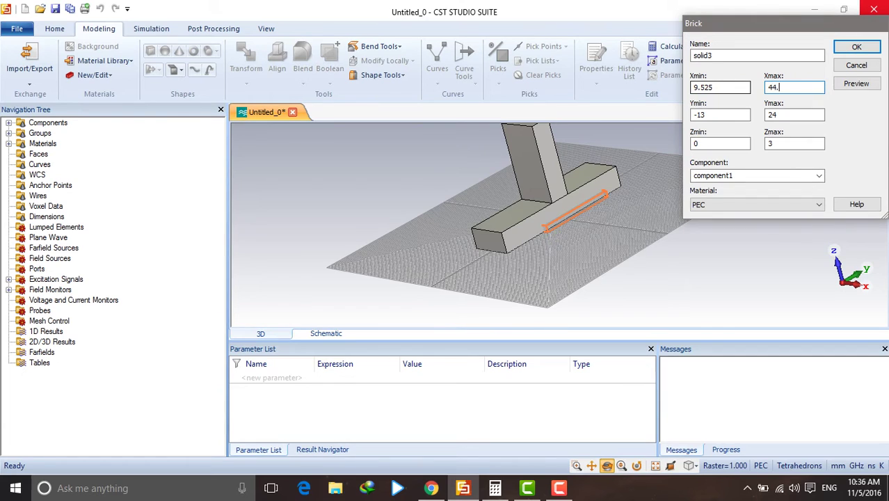
text(525)
key(Tab)
text(-9.525)
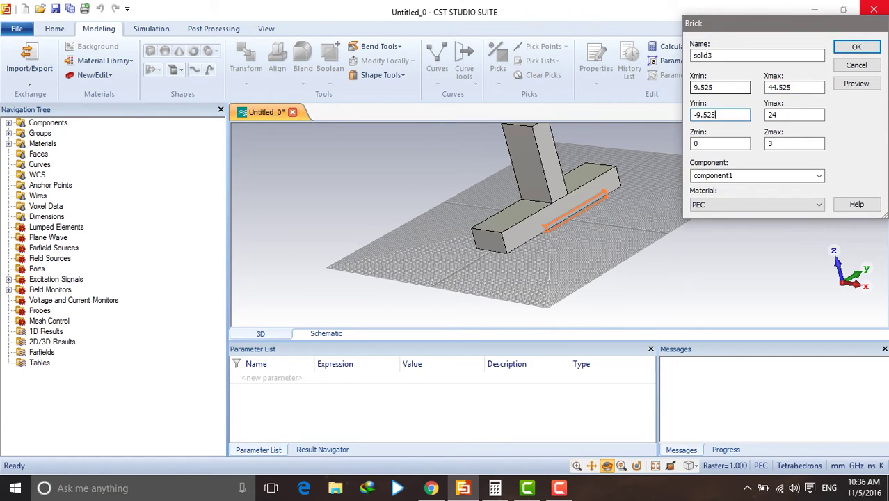
key(Tab)
text(9.525)
key(Tab)
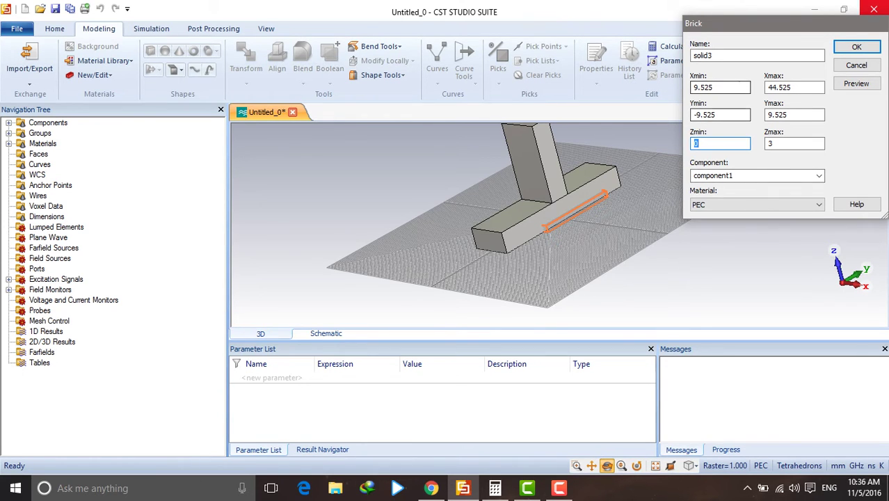
- Set the third brick's Zmax to 9.525, preview it, and create it
double_click(704, 87)
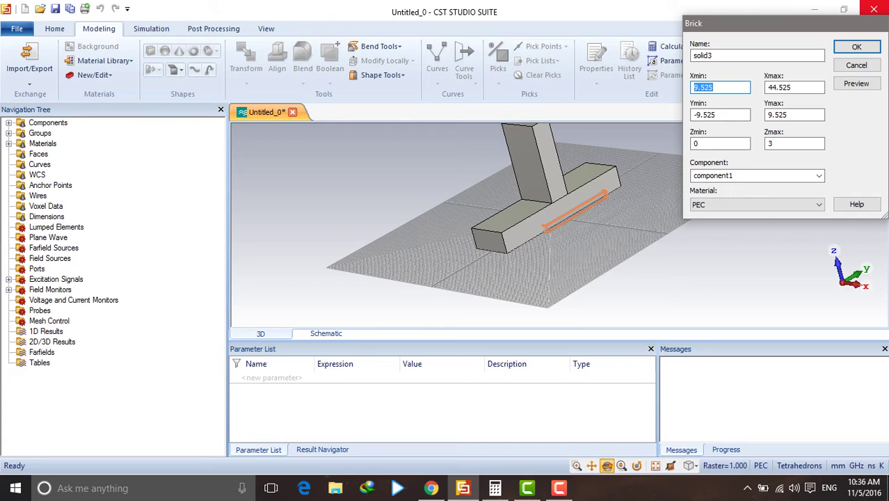
click(704, 144)
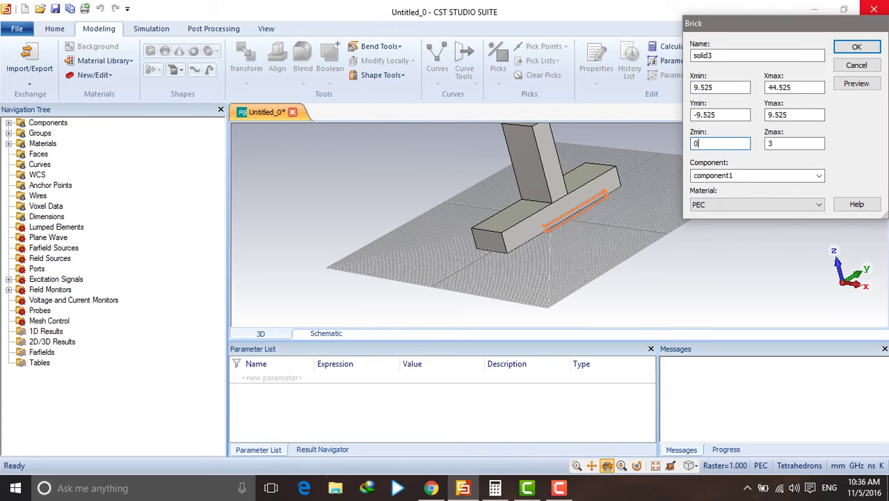
key(Tab)
text(9.525)
click(842, 83)
click(856, 47)
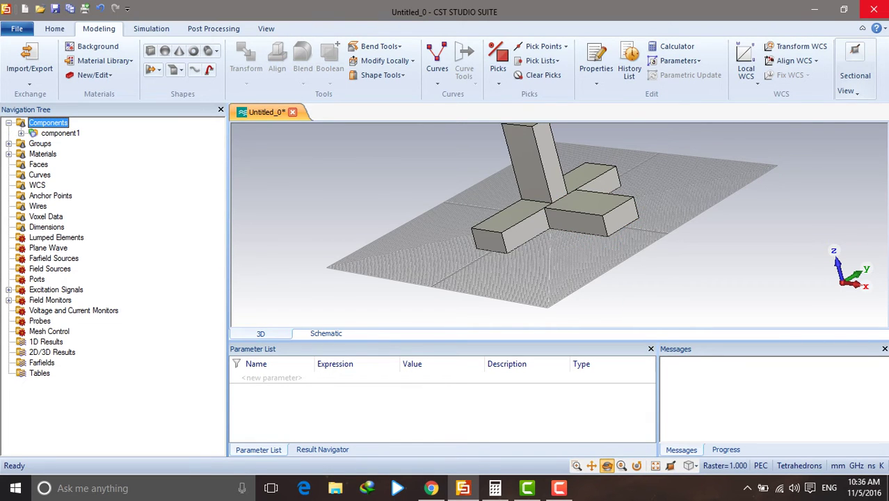
- Merge the materials of component1 so its three bricks become one solid, and select the merged solid
click(21, 133)
click(60, 133)
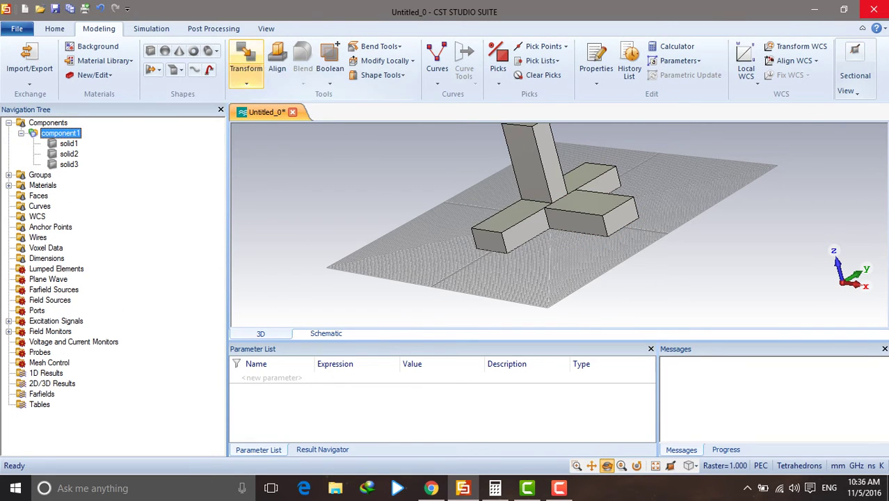
click(381, 75)
click(419, 134)
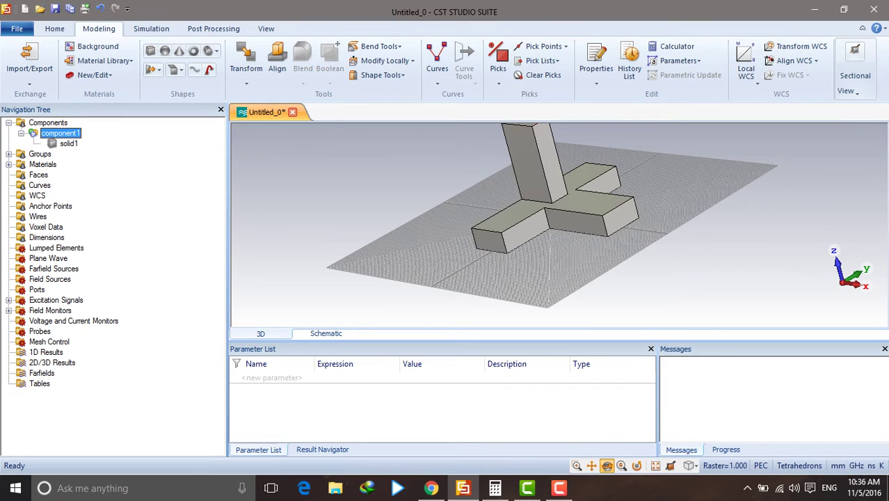
click(69, 143)
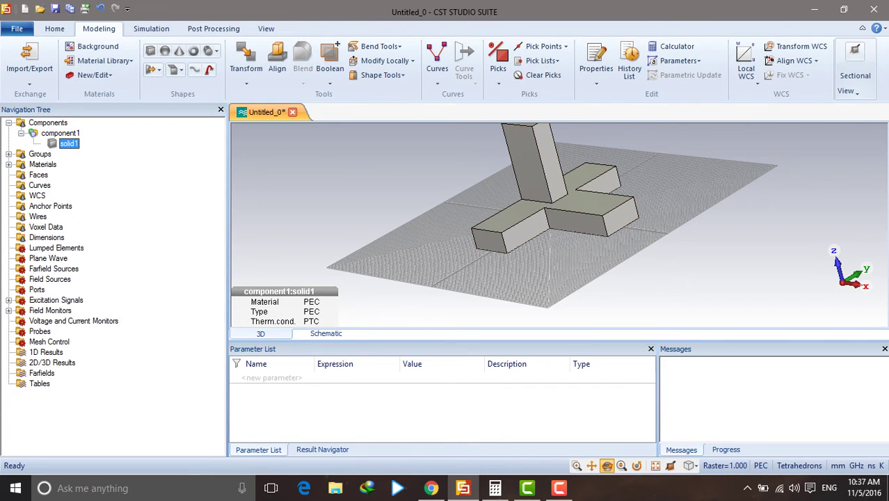
click(61, 133)
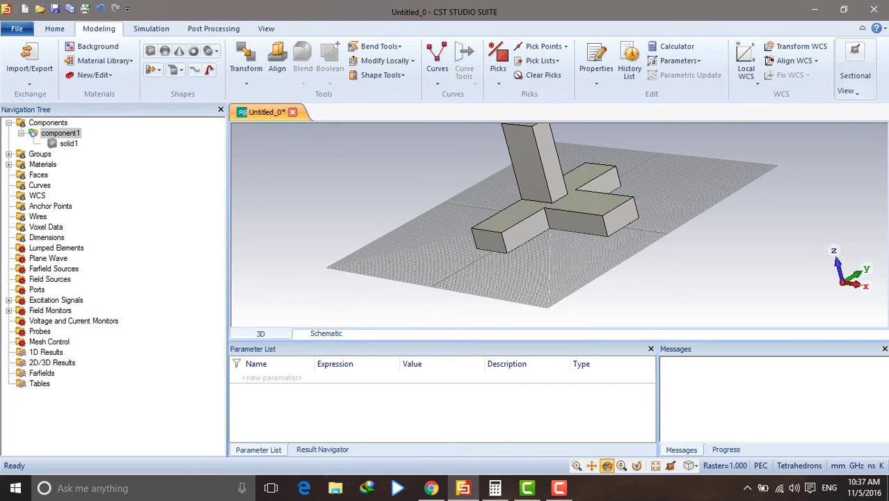
click(68, 143)
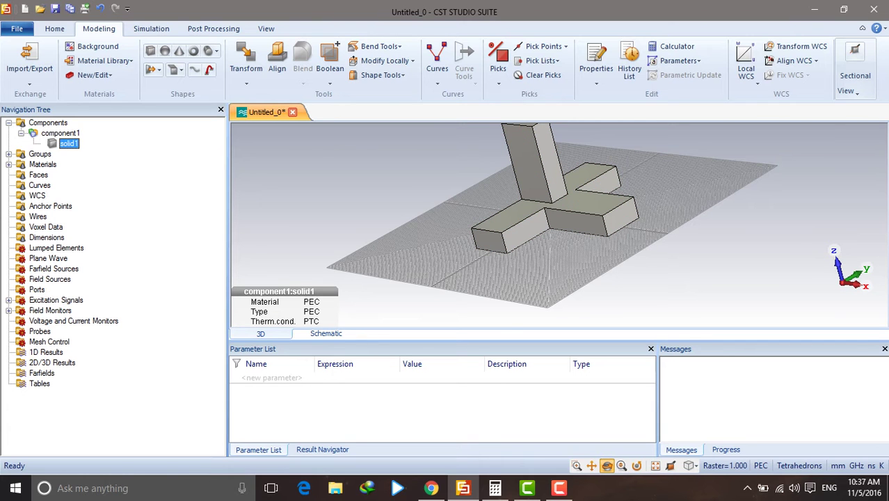
- Pick the end face of the +X branch and the -Y end face of the long waveguide
mouse_move(569, 175)
mouse_down()
mouse_move(582, 188)
mouse_move(572, 179)
mouse_up()
key(space)
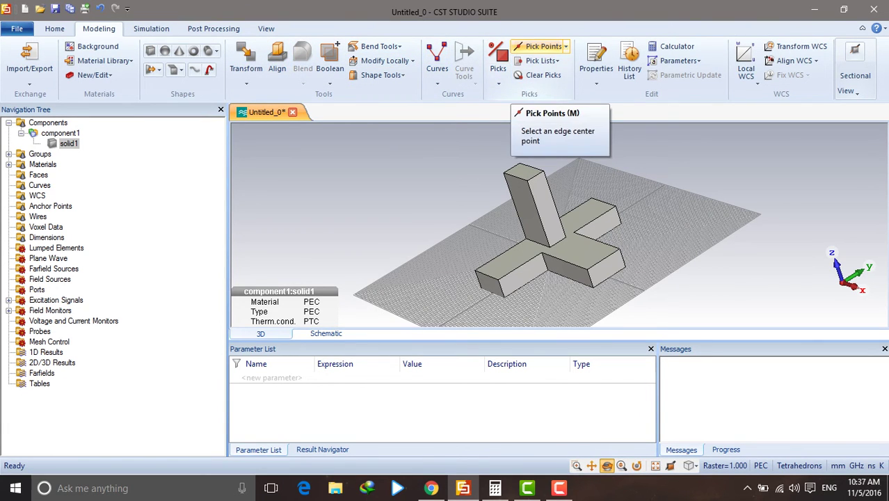
click(498, 69)
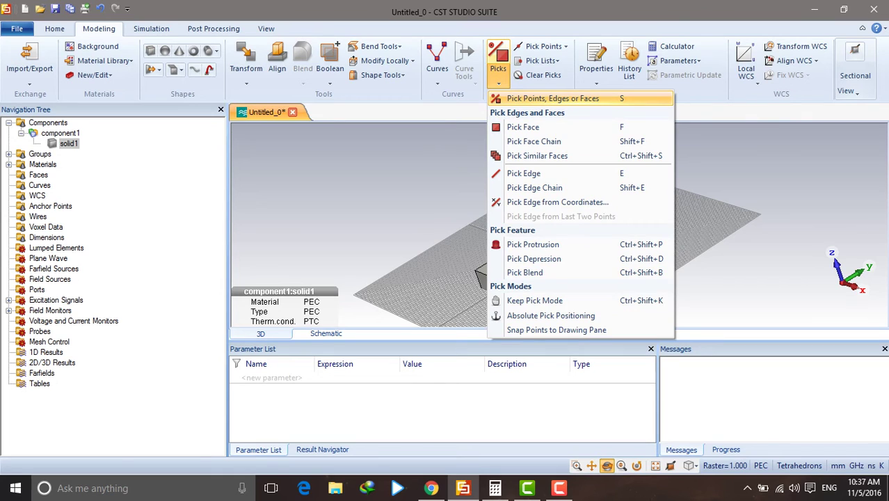
click(553, 98)
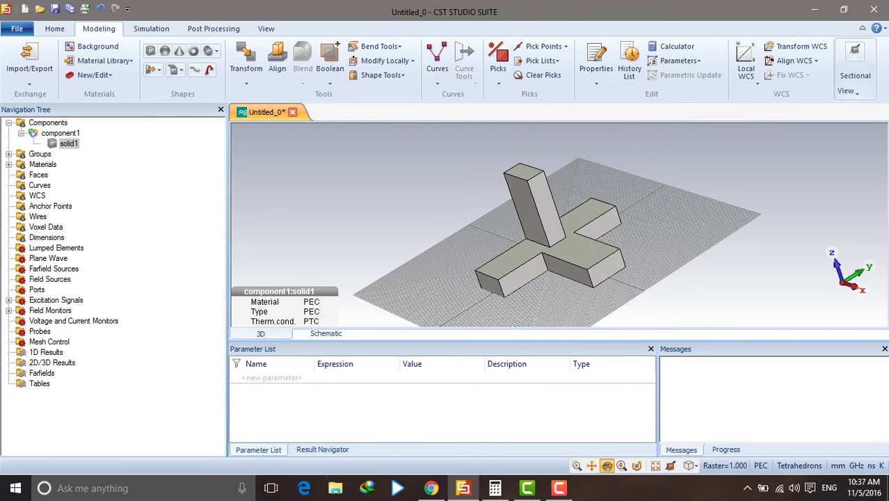
double_click(607, 268)
drag(607, 269, 688, 235)
key(s)
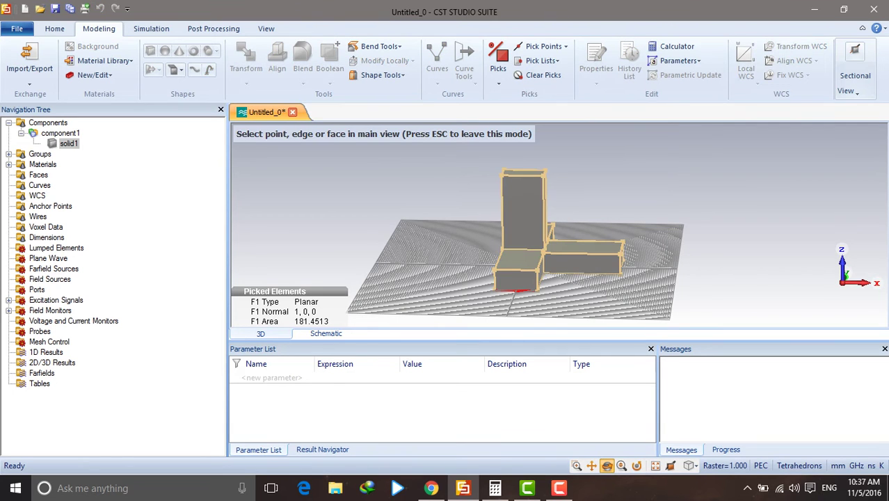
double_click(516, 281)
drag(516, 281, 592, 285)
- Add the top face of the vertical branch and the +Y end face of the long waveguide to the picks
drag(563, 222, 565, 217)
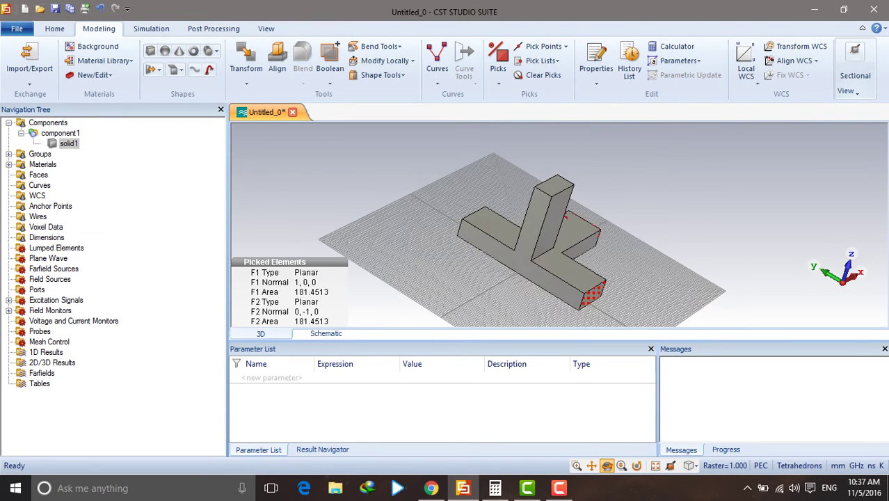
key(s)
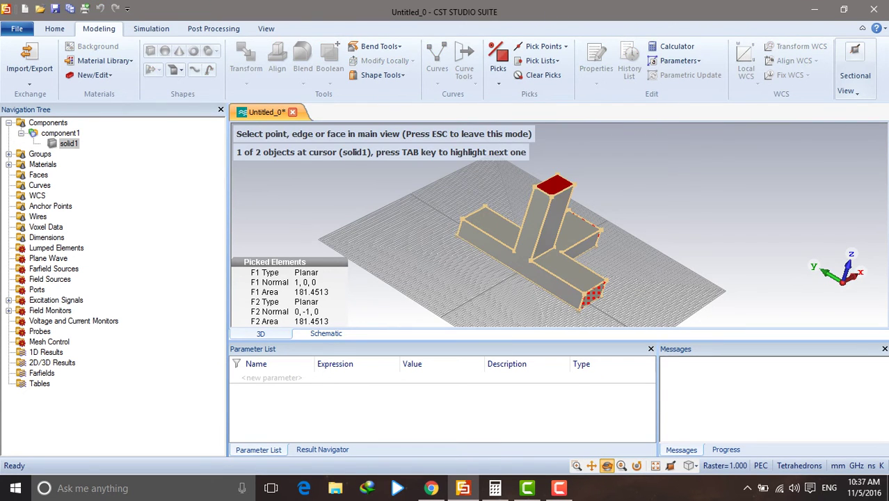
double_click(554, 185)
drag(555, 186, 557, 278)
key(s)
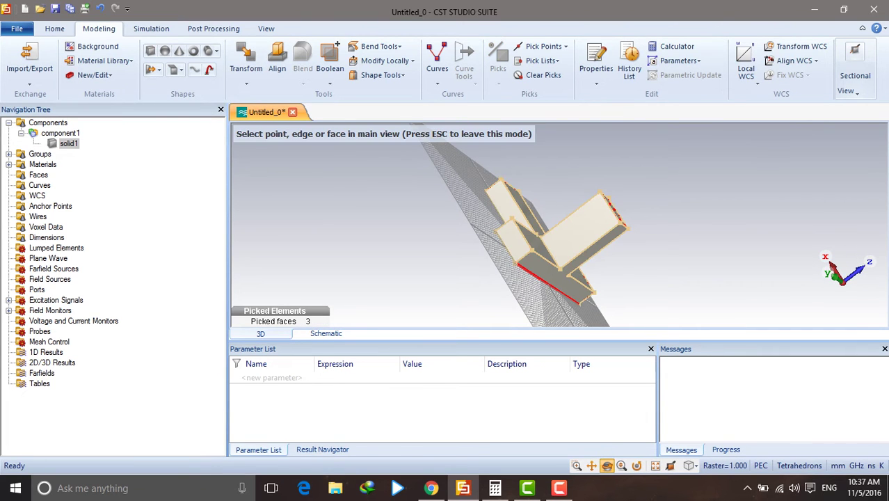
double_click(515, 240)
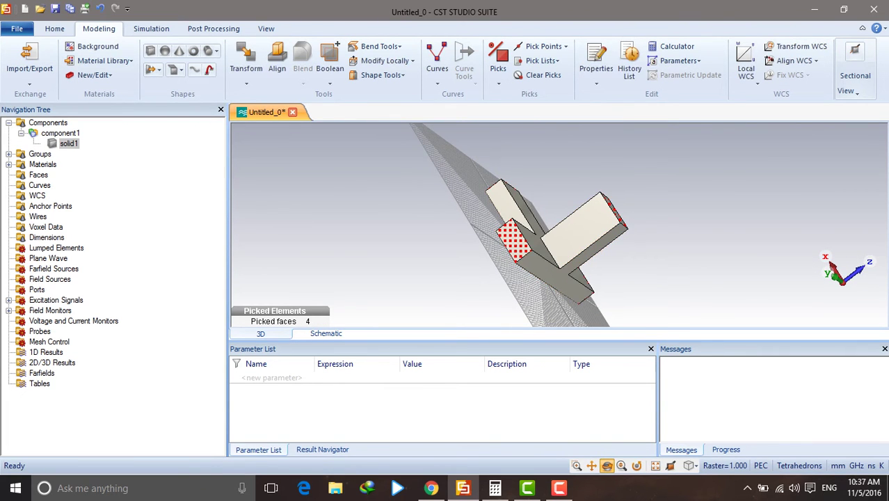
drag(515, 240, 445, 230)
- Shell the merged solid inward with a thickness of 0.0, leaving the four picked end faces open
click(69, 143)
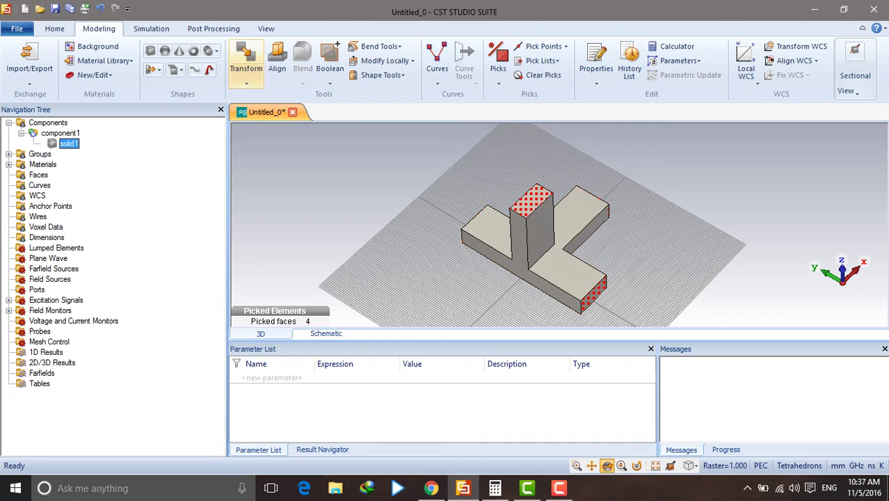
click(379, 74)
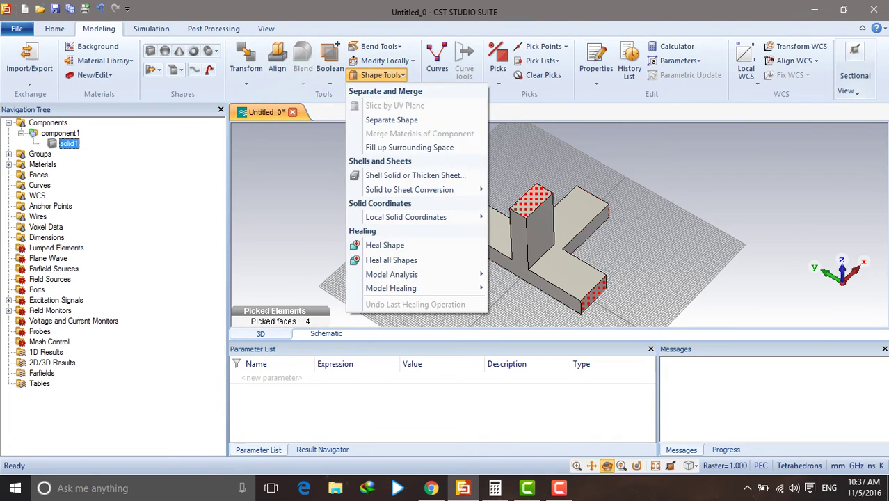
click(415, 176)
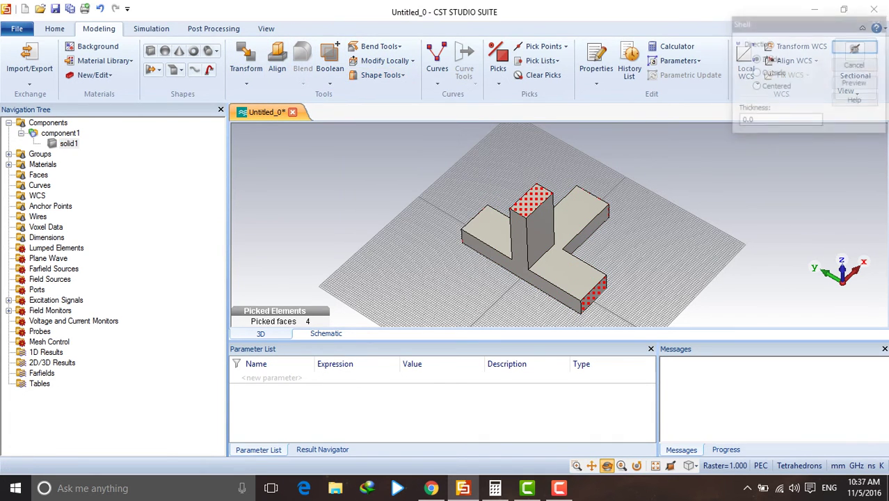
click(855, 47)
mouse_move(554, 213)
mouse_down()
mouse_move(522, 246)
mouse_move(546, 240)
mouse_move(558, 210)
mouse_move(553, 257)
mouse_move(558, 211)
mouse_up()
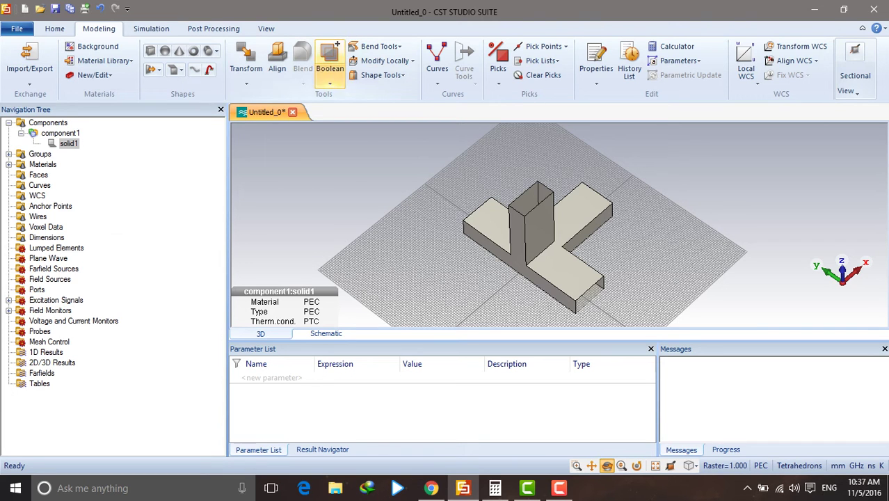
- Thicken the shelled sheet on the inside by 0.05, previewing it before applying
click(379, 75)
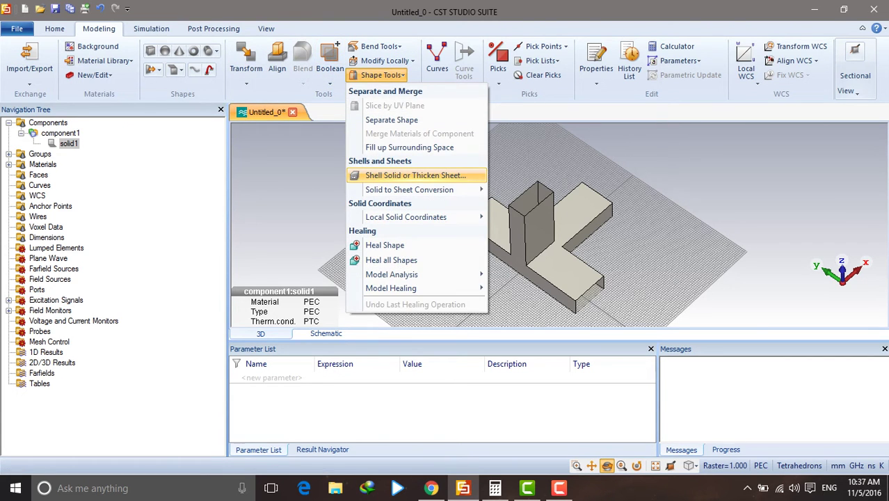
click(415, 175)
click(753, 121)
text(5)
click(855, 83)
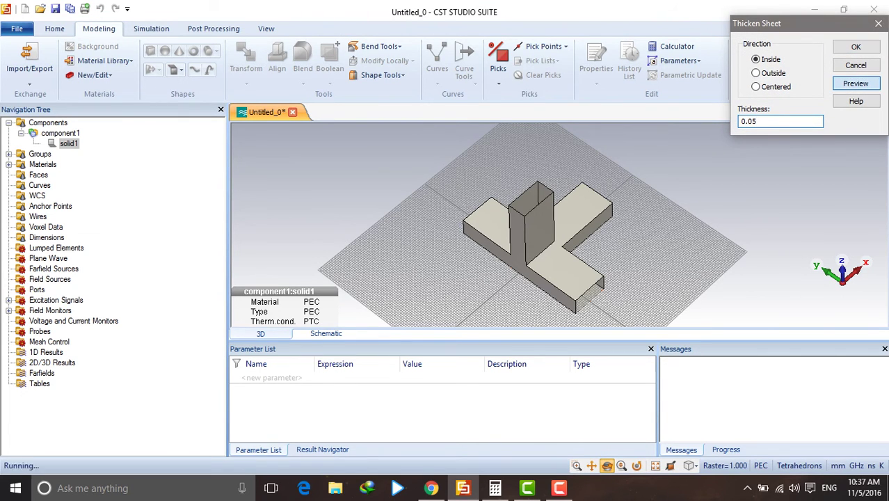
click(855, 47)
mouse_move(555, 207)
mouse_down()
mouse_move(536, 236)
mouse_move(518, 216)
mouse_move(550, 243)
mouse_move(584, 222)
mouse_move(556, 200)
mouse_up()
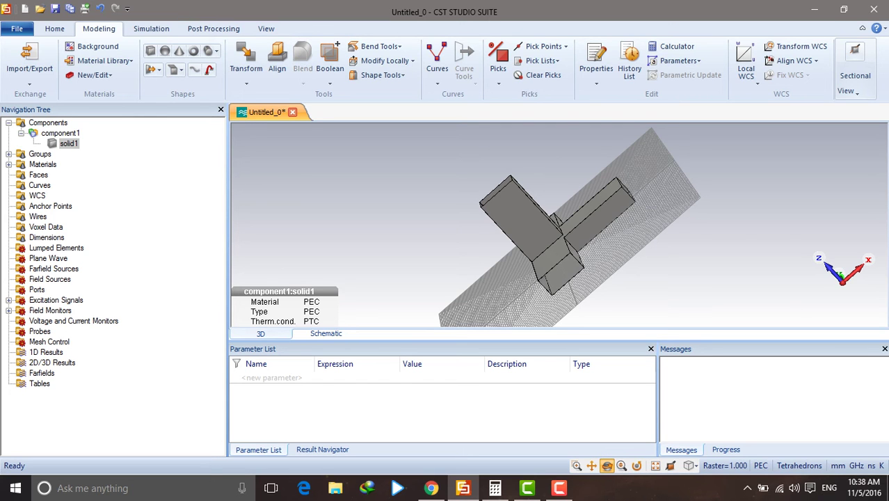
- Pick the four edges bounding the open top end of the vertical waveguide branch
drag(556, 208, 562, 207)
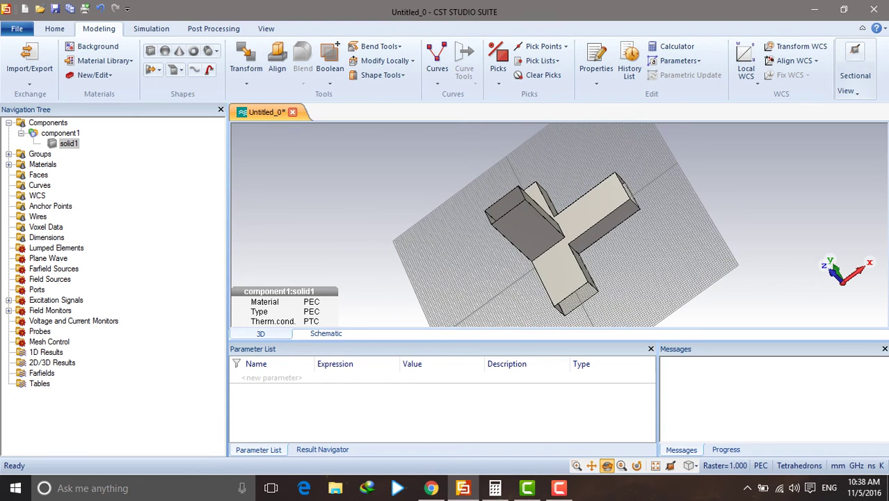
key(s)
drag(518, 209, 530, 234)
double_click(523, 227)
key(Escape)
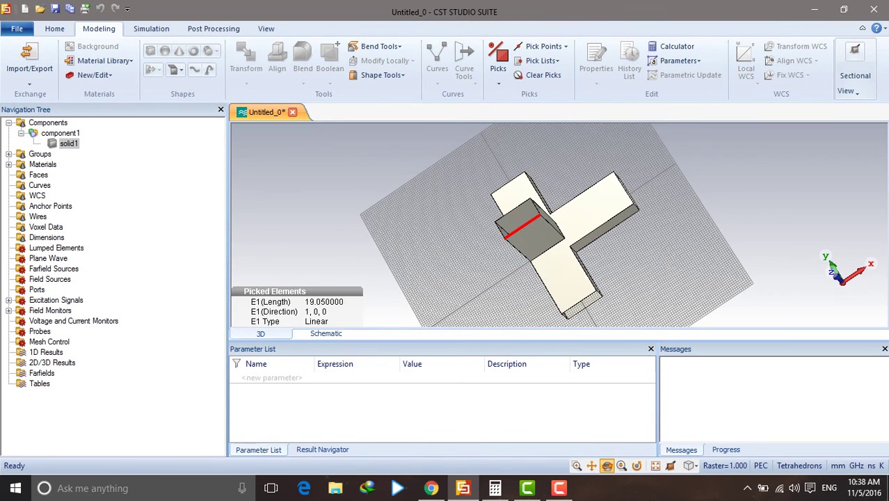
key(s)
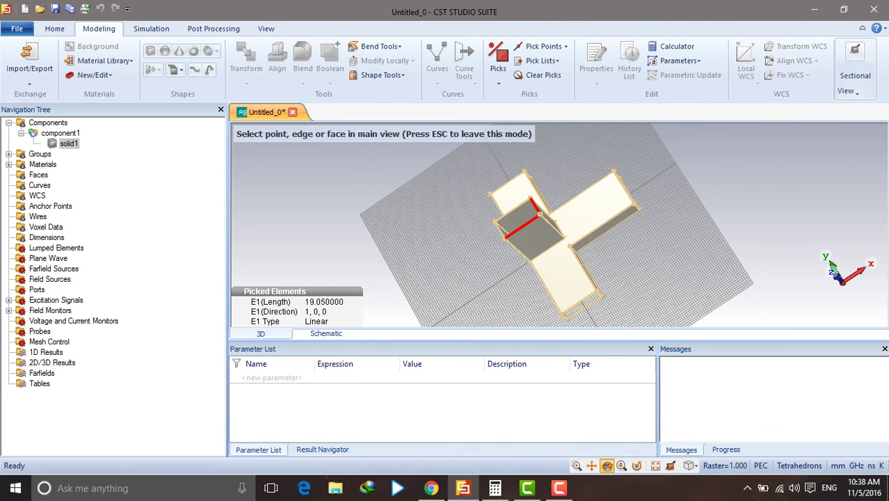
double_click(535, 206)
key(s)
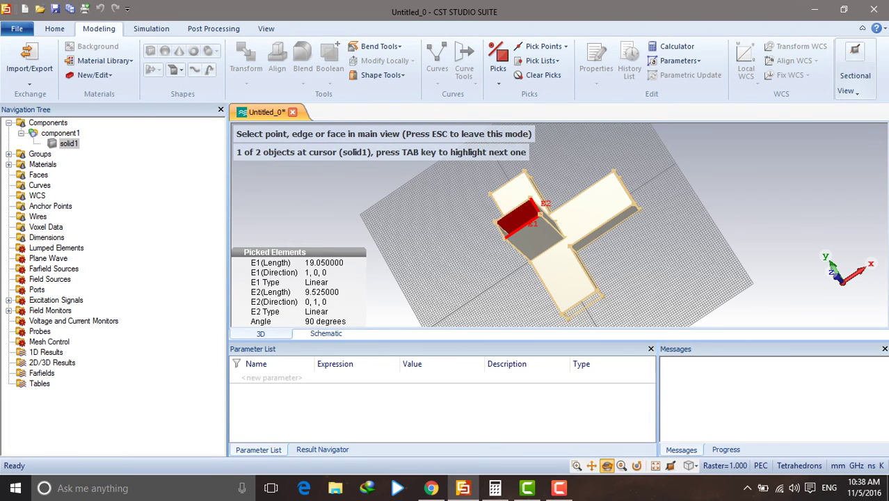
double_click(514, 210)
key(s)
double_click(501, 231)
key(Escape)
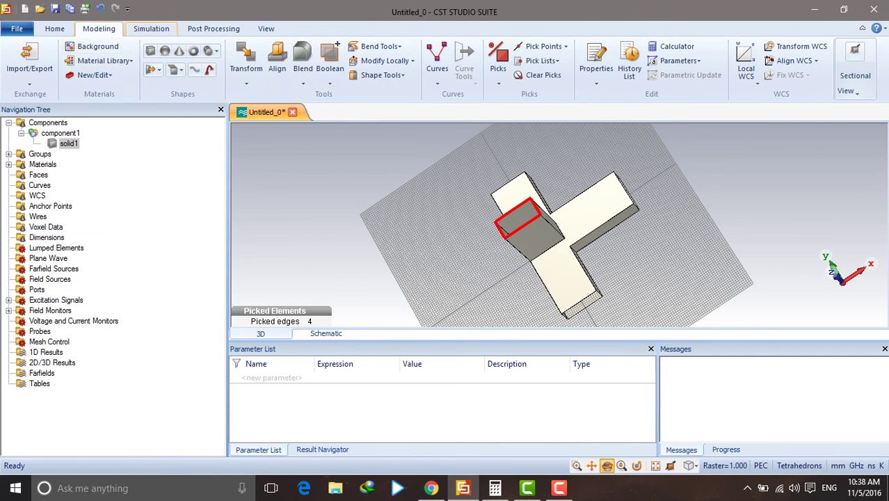
- Create waveguide port 1 from the picked edges, with positive orientation and one mode
click(151, 28)
click(94, 61)
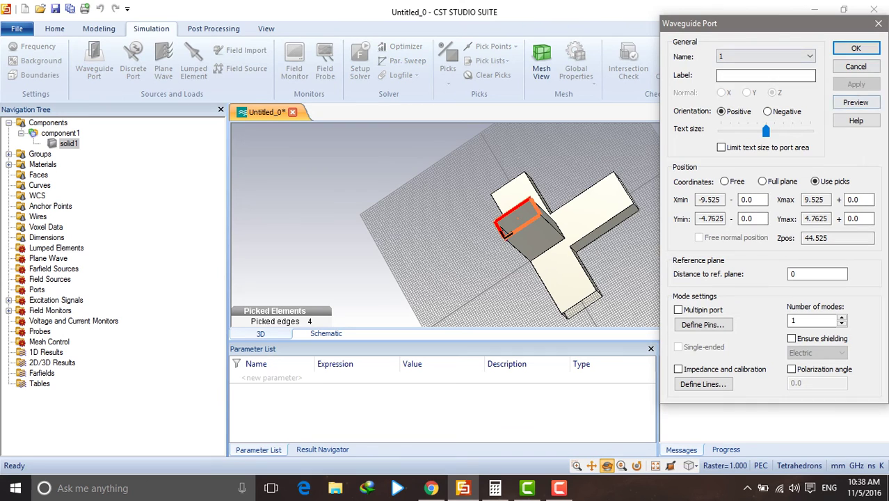
click(855, 48)
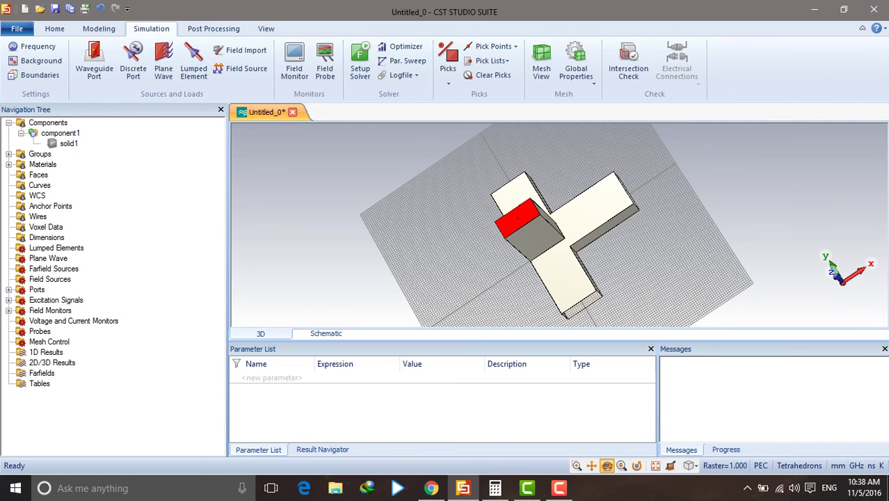
- Set the maximum simulation frequency to 20 GHz
click(32, 46)
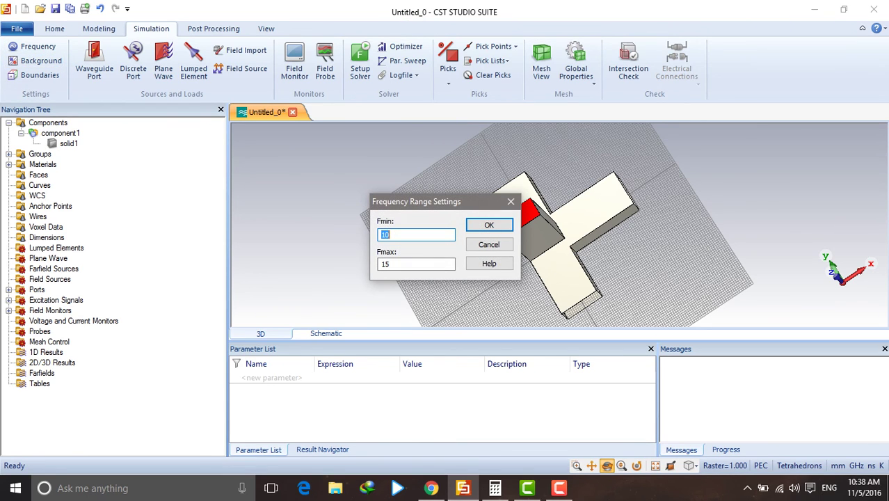
click(391, 264)
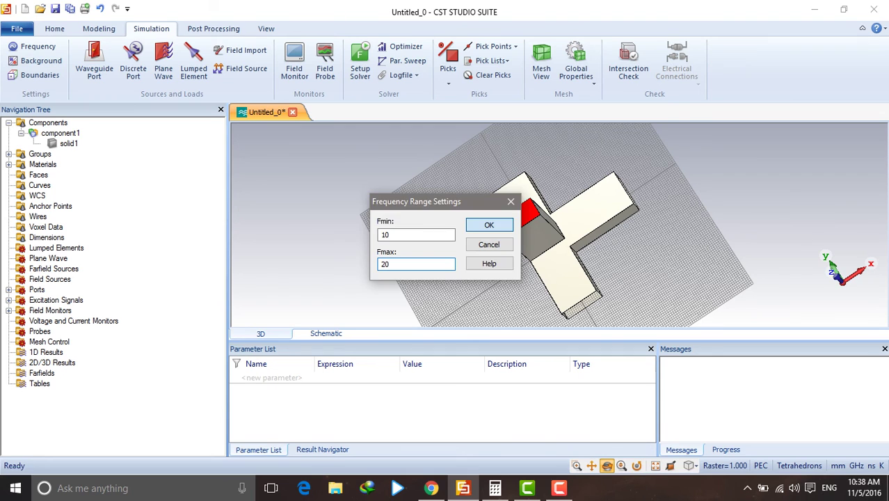
click(489, 225)
- Accept electric (Et = 0) boundaries on all six sides and set the background material type to Normal
click(39, 75)
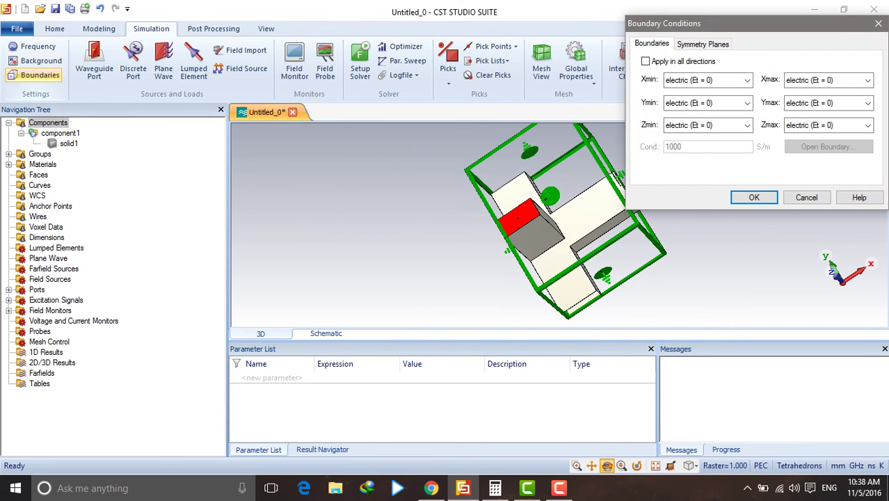
click(754, 197)
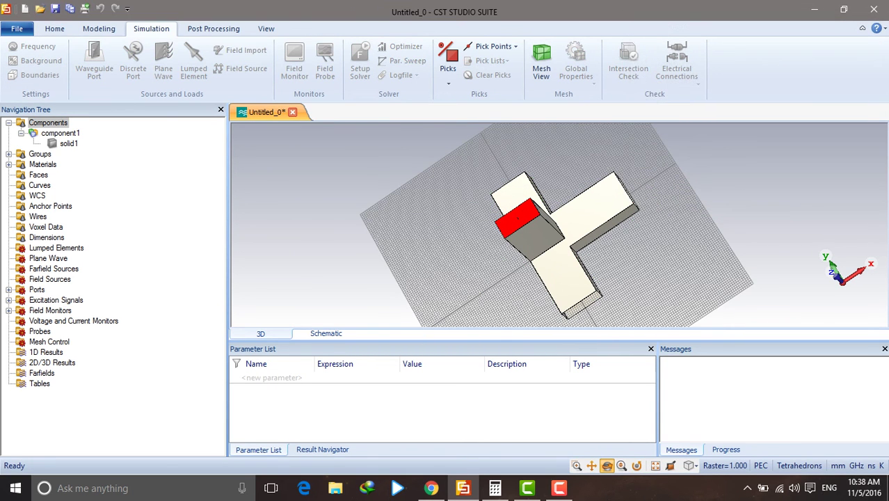
click(41, 61)
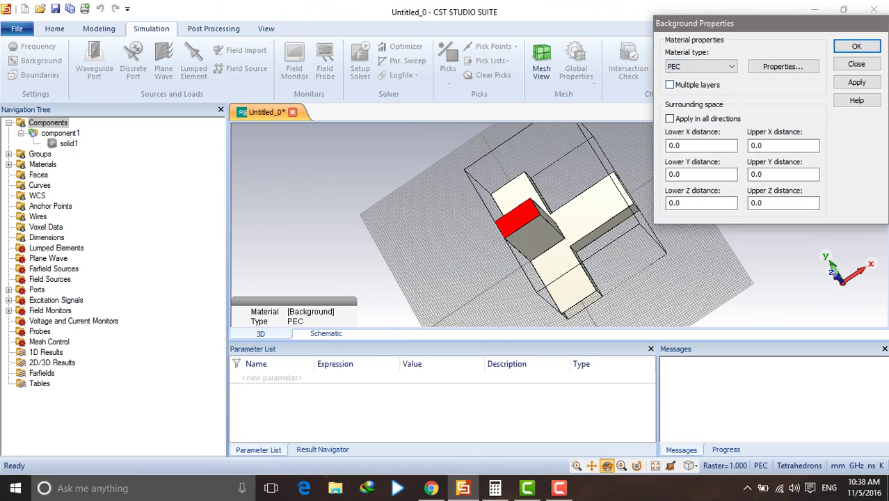
click(701, 66)
click(678, 86)
click(857, 46)
click(559, 487)
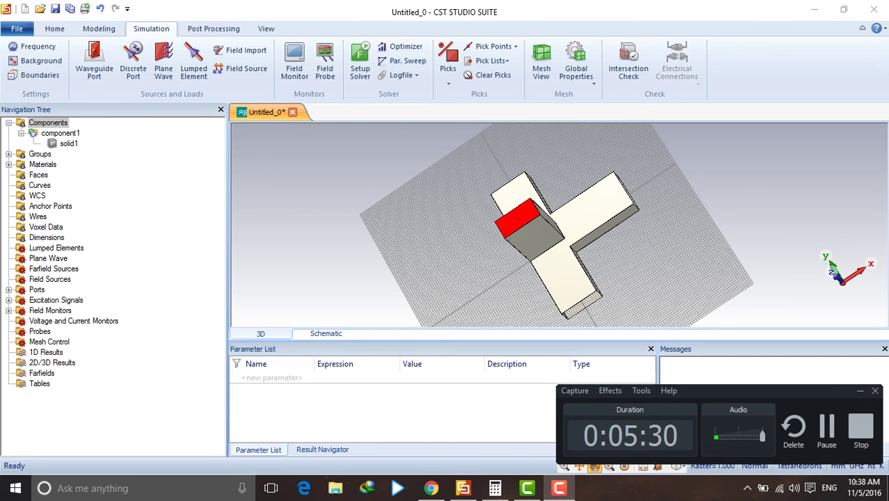
drag(562, 215, 518, 223)
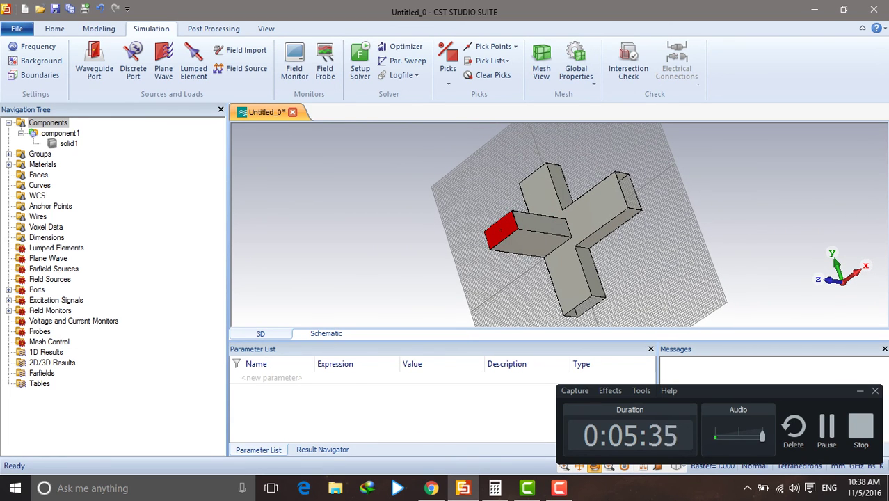
drag(518, 229, 550, 188)
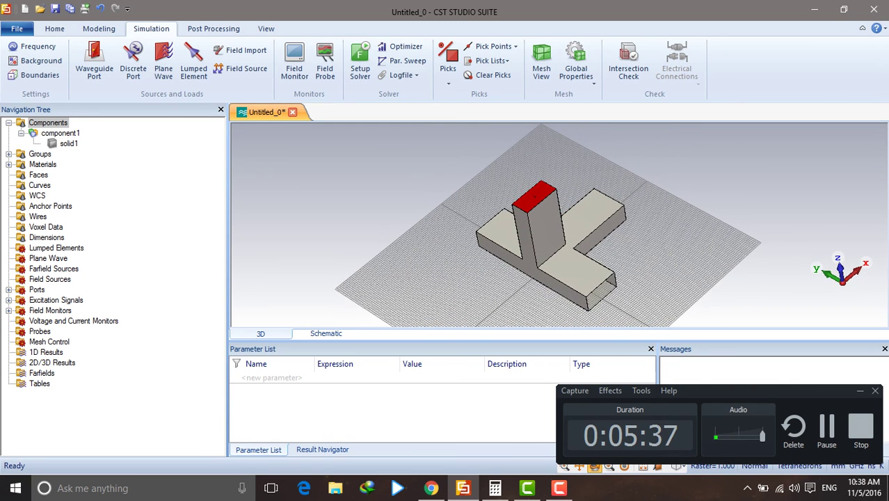